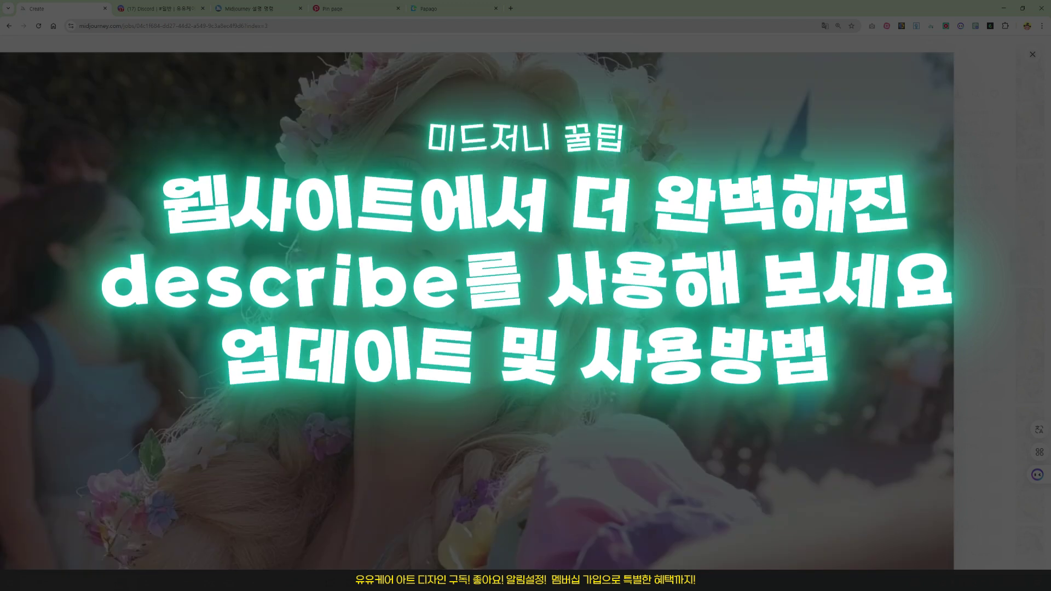
# - Look through the enlarged Rapunzel selfie images one by one, ending by closing the image viewer
pyautogui.press('Right')
pyautogui.press('Right')
pyautogui.press('Right')
pyautogui.press('Right')
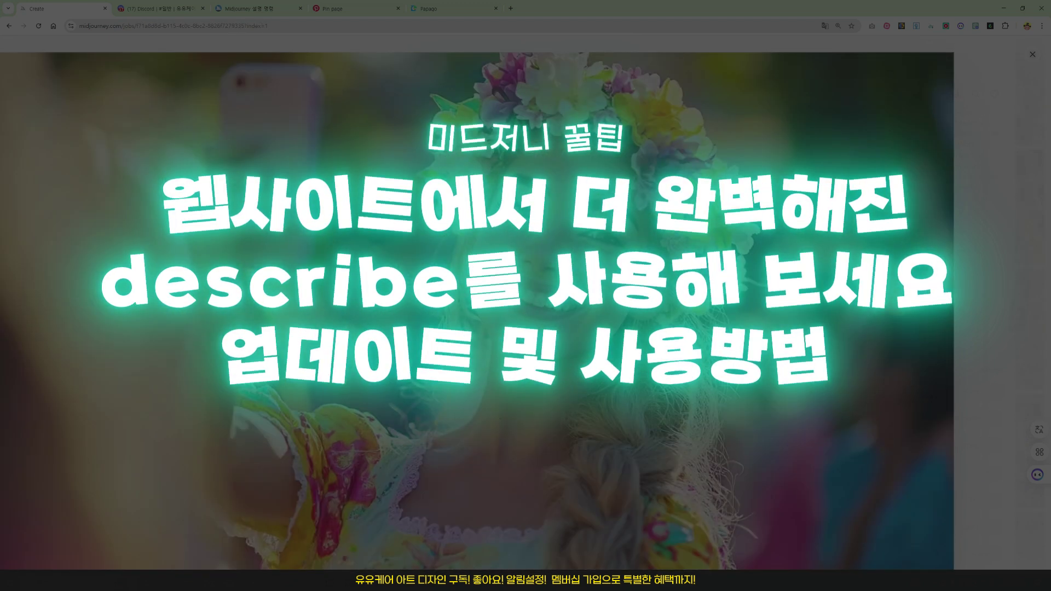
pyautogui.press('Right')
pyautogui.press('Right')
pyautogui.press('Right')
pyautogui.press('Right')
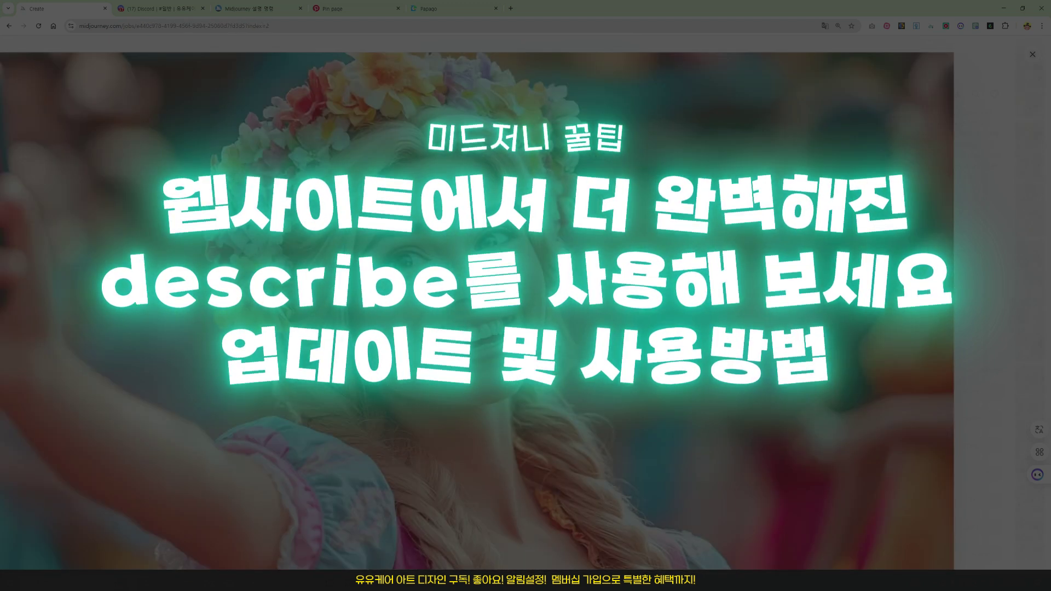
pyautogui.press('Right')
pyautogui.press('Right')
pyautogui.press('Right')
pyautogui.press('Right')
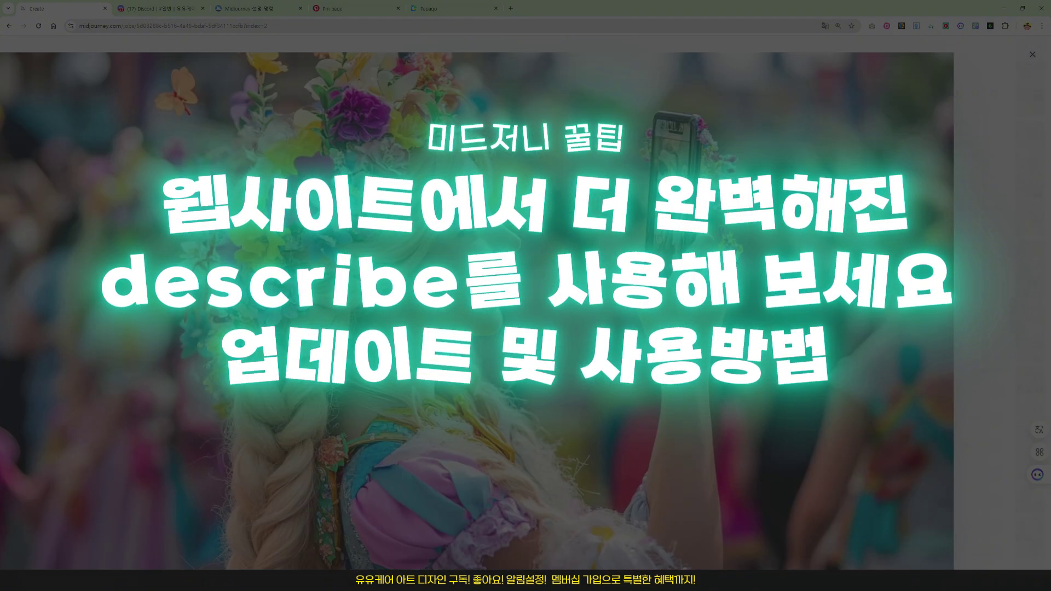
pyautogui.press('Right')
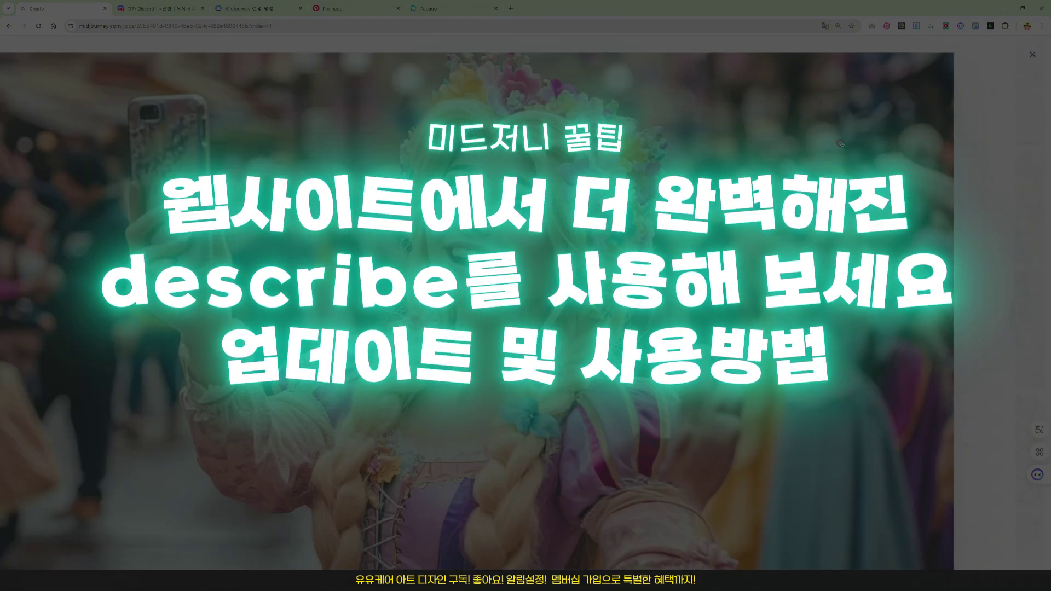
pyautogui.click(1033, 54)
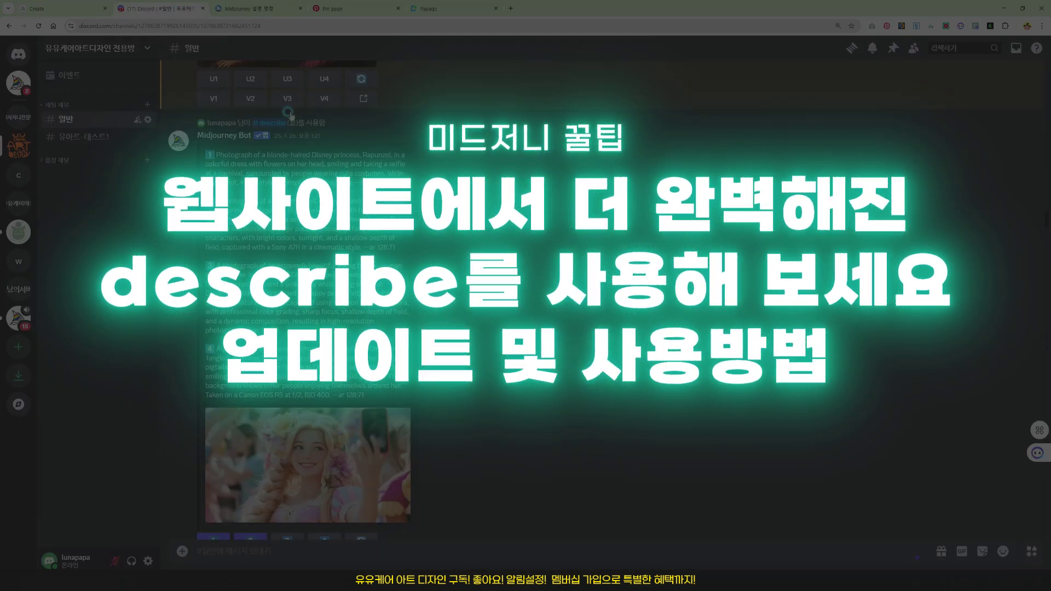
# - Switch to Discord and examine the four describe prompts and the images generated from them
pyautogui.scroll(-7, 290, 115)
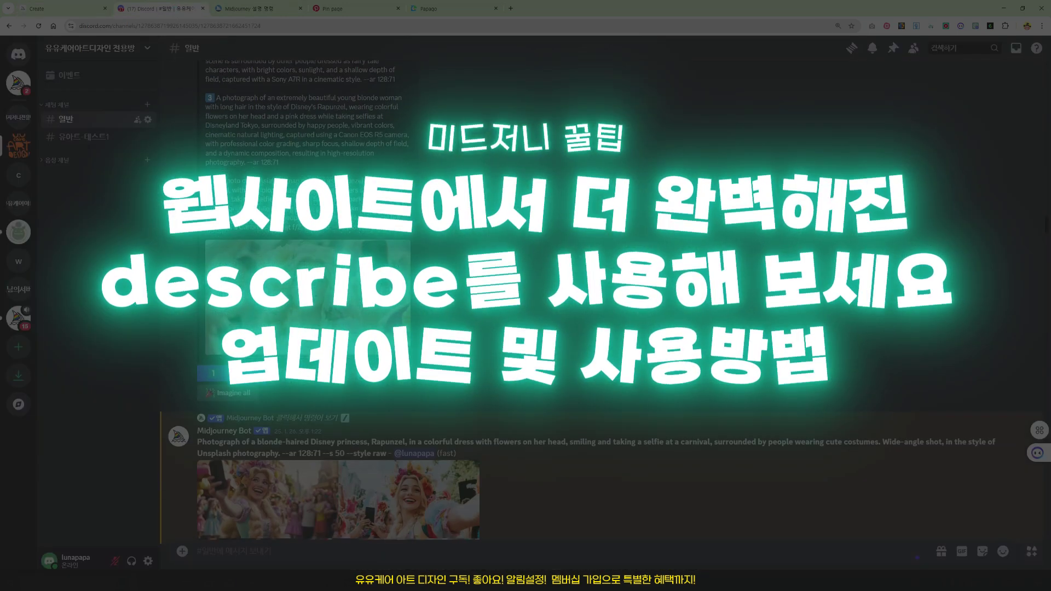
pyautogui.scroll(6, 247, 117)
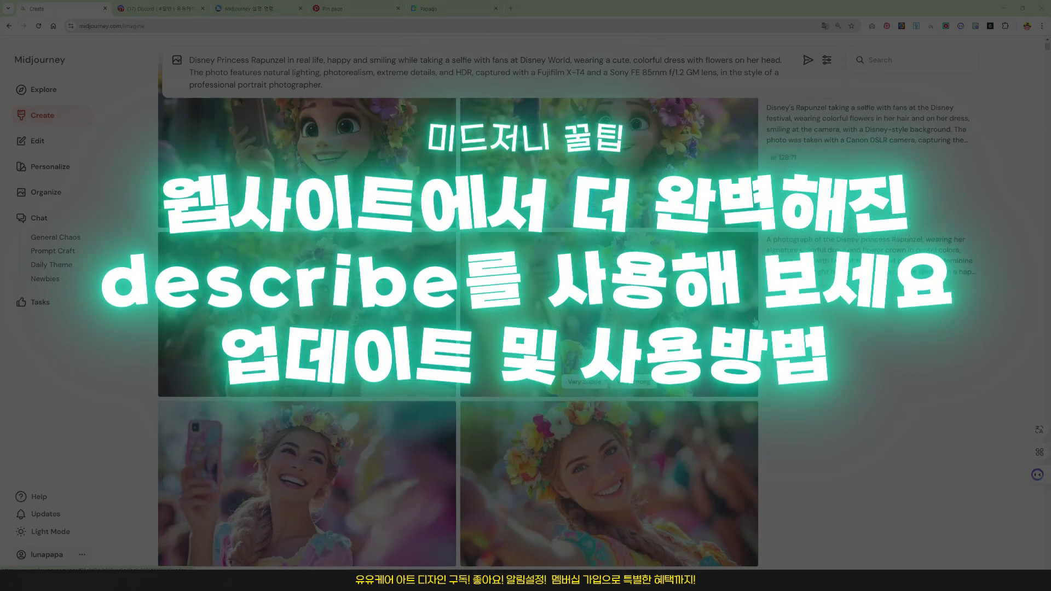
# - Submit the prompt for a real-life Disney Princess Rapunzel taking a selfie with fans at Disney World on Midjourney's Create page
pyautogui.hotkey('ctrl', 'a')
pyautogui.press('Return')
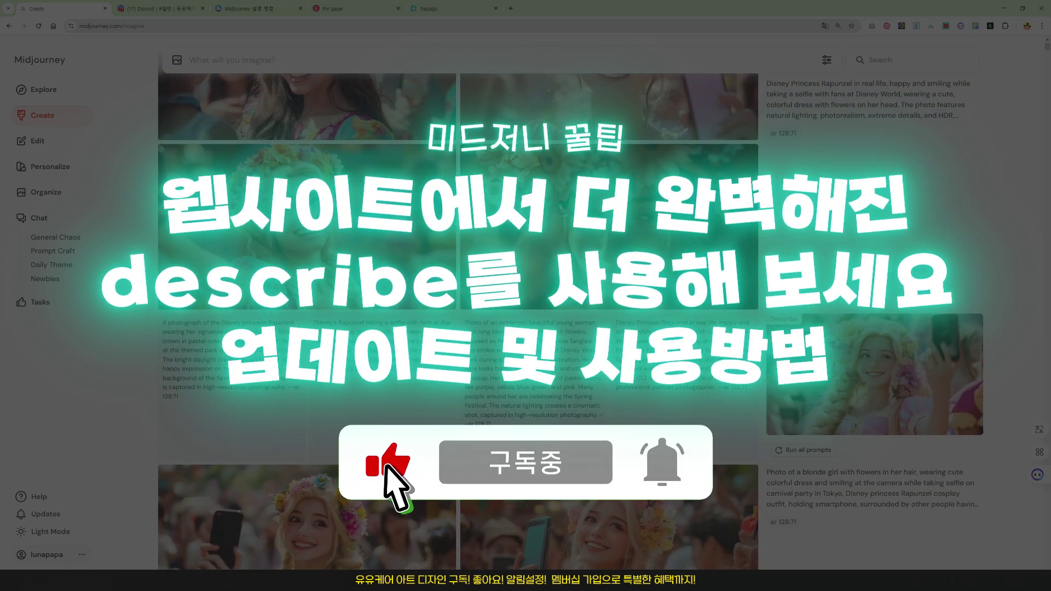
pyautogui.moveTo(138, 289); pyautogui.dragTo(999, 476)
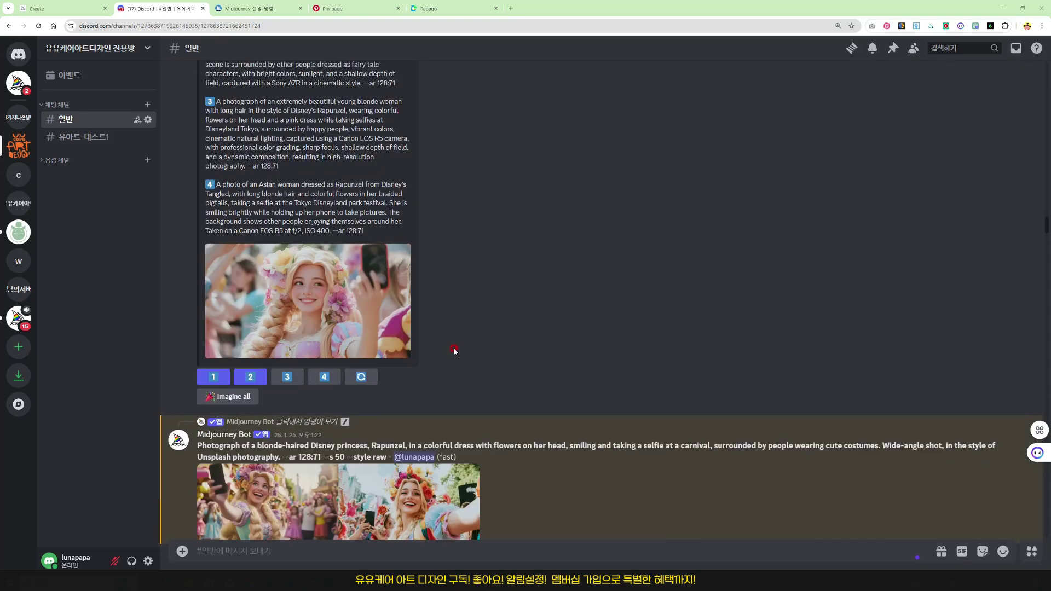
# - Compare the Rapunzel images generated in the Discord channel with those on the Midjourney Create page
pyautogui.scroll(-6, 455, 350)
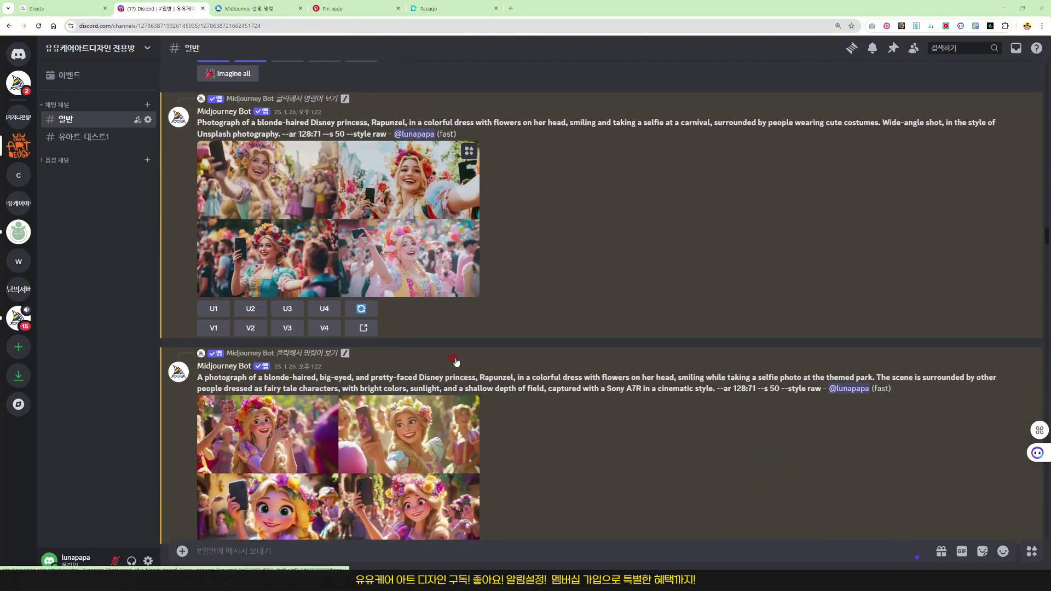
pyautogui.scroll(-3, 455, 361)
pyautogui.hotkey('ctrl', '1')
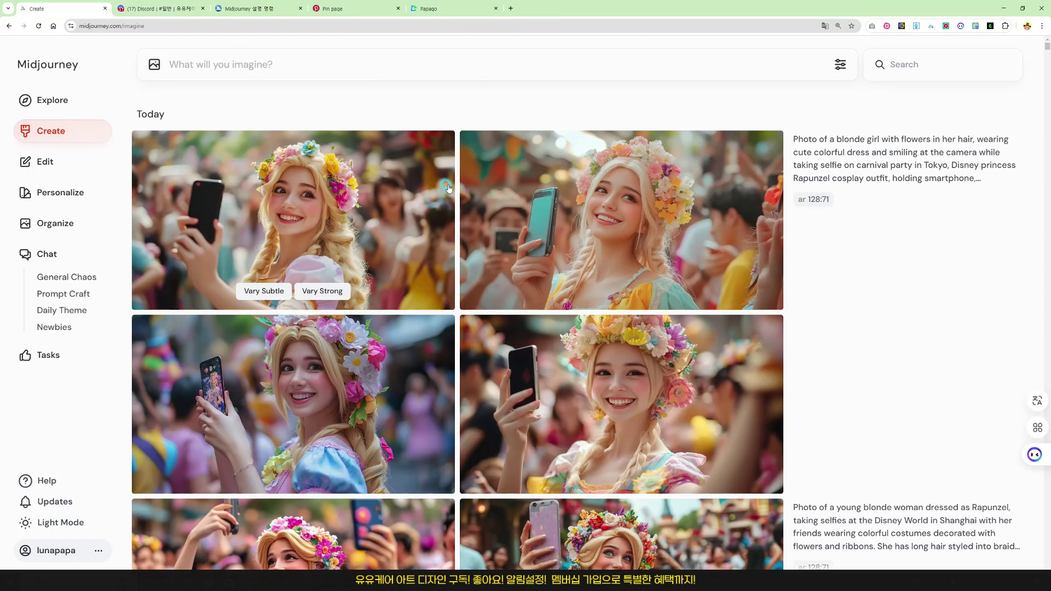
pyautogui.scroll(-4, 578, 346)
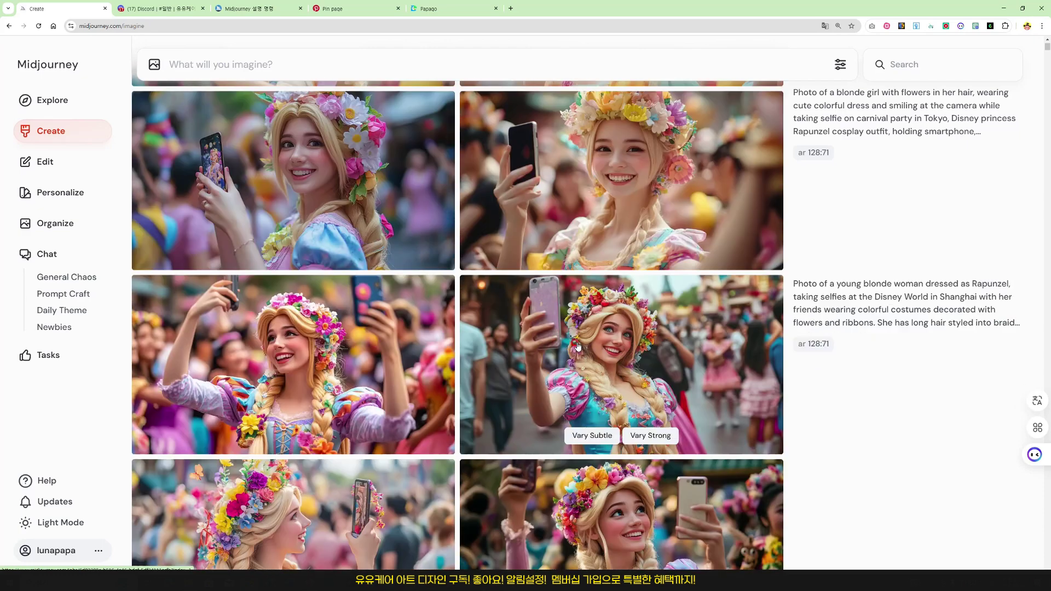
pyautogui.scroll(-3, 578, 346)
pyautogui.scroll(-1, 582, 354)
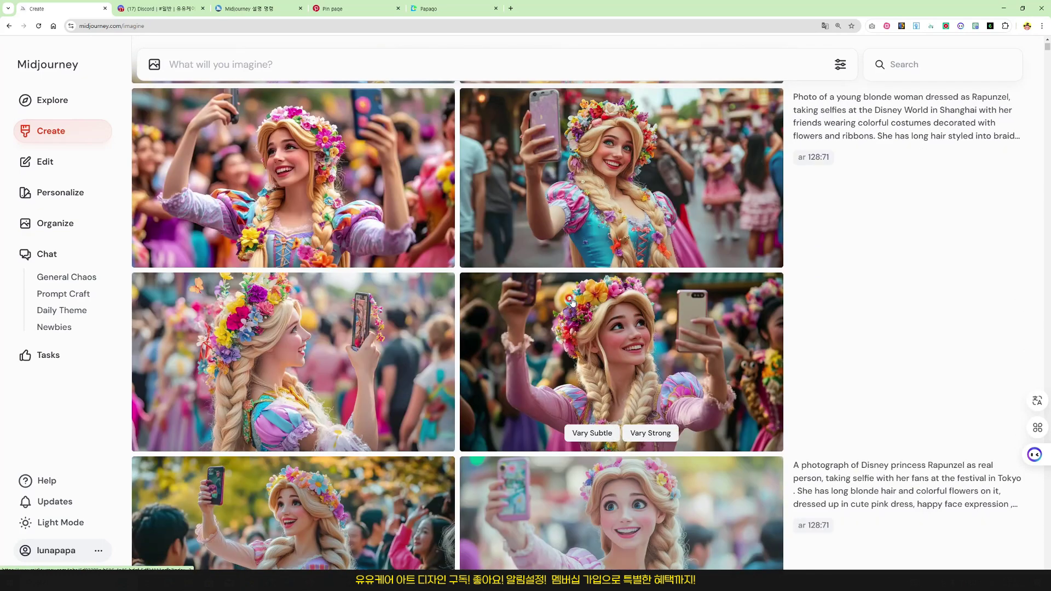
pyautogui.scroll(-2, 621, 350)
pyautogui.scroll(-5, 620, 351)
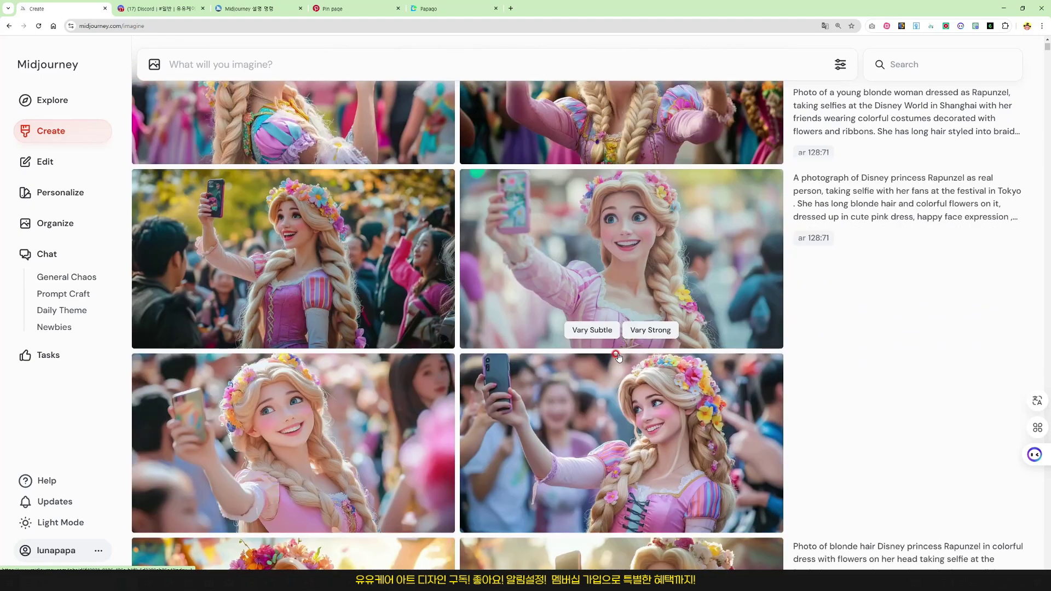
pyautogui.scroll(4, 622, 351)
pyautogui.scroll(8, 622, 351)
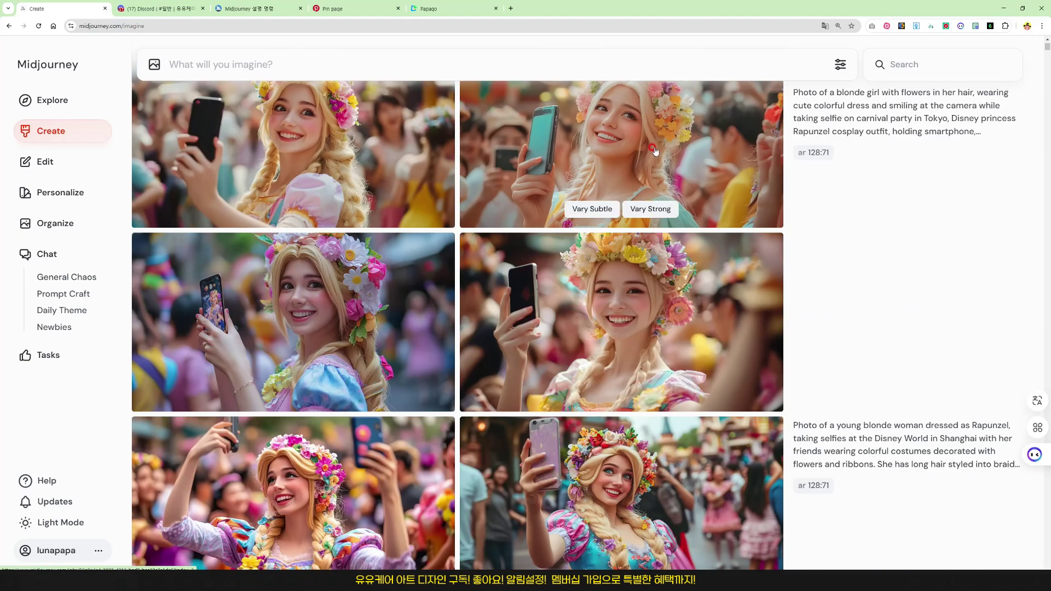
# - Switch to the Midjourney Describe documentation page and translate it into Korean
pyautogui.click(839, 65)
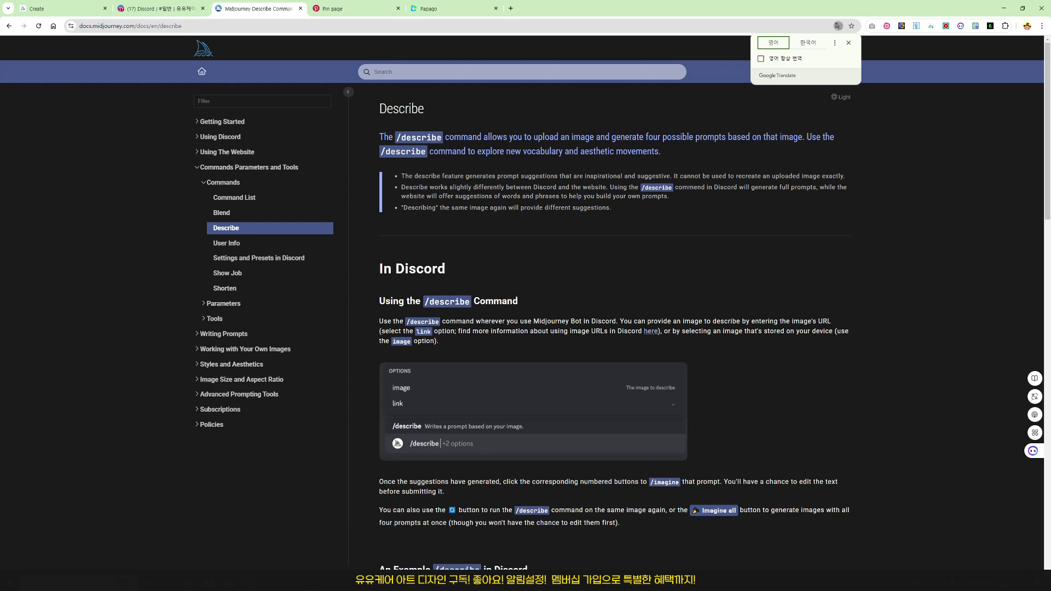
pyautogui.click(678, 276)
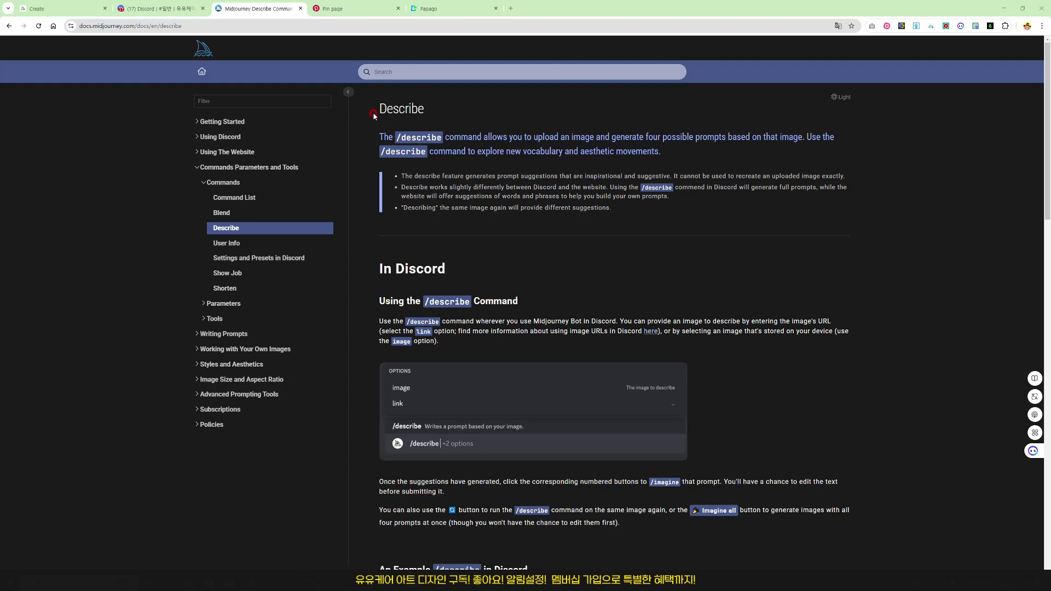
pyautogui.click(838, 26)
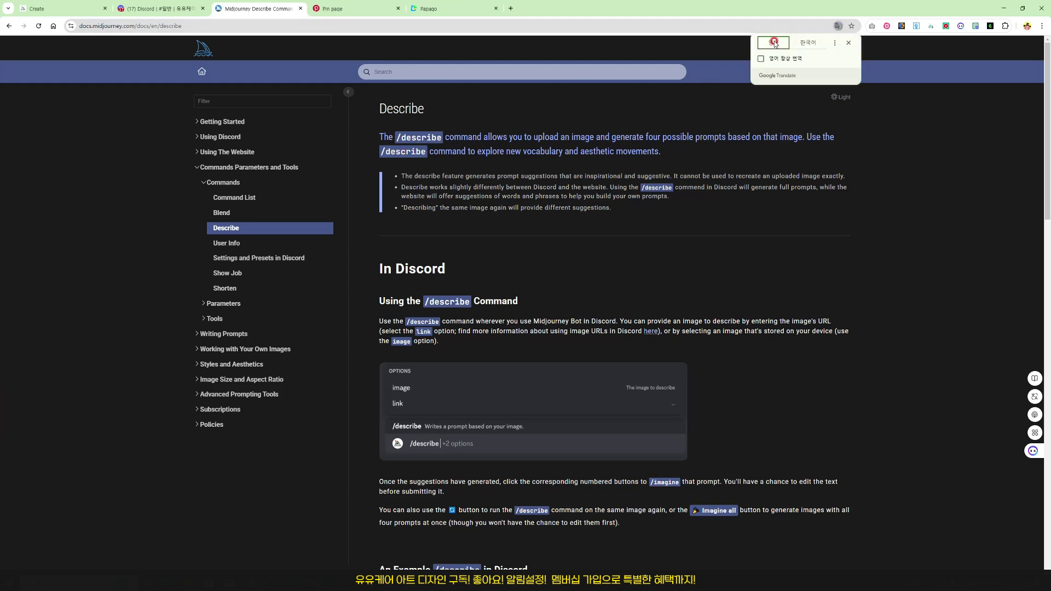
pyautogui.click(807, 42)
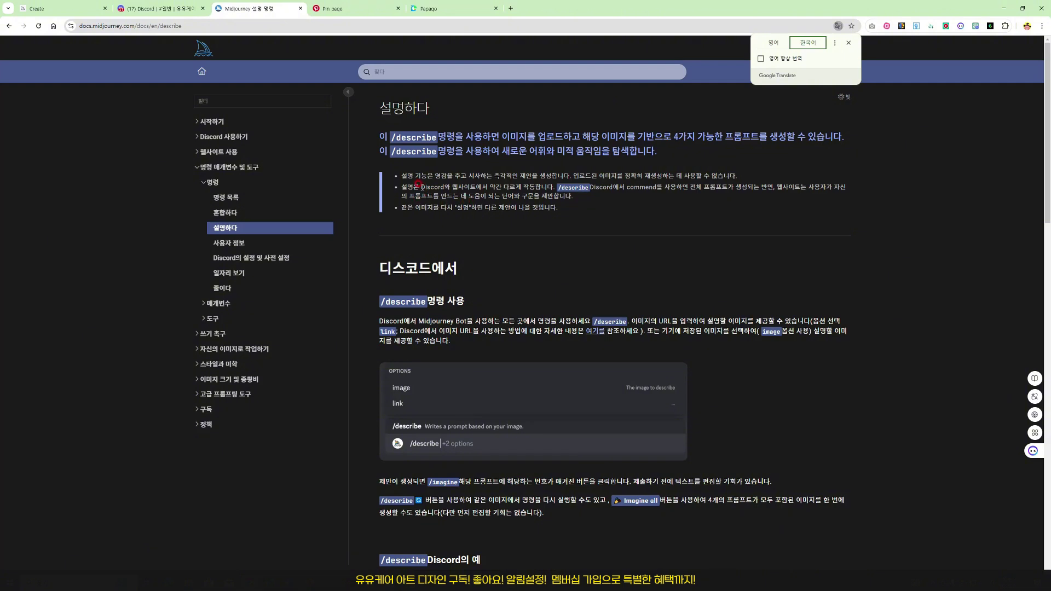
# - Examine the introductory note on how describe differs between Discord and the website, highlighting its key phrases
pyautogui.moveTo(419, 187); pyautogui.dragTo(554, 184)
pyautogui.click(531, 73)
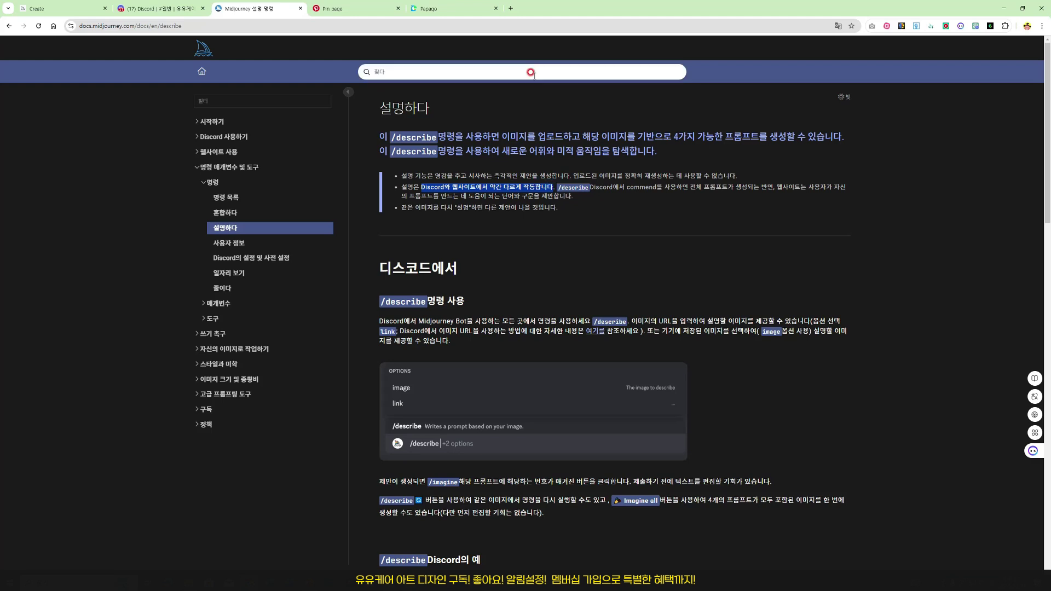
pyautogui.click(601, 193)
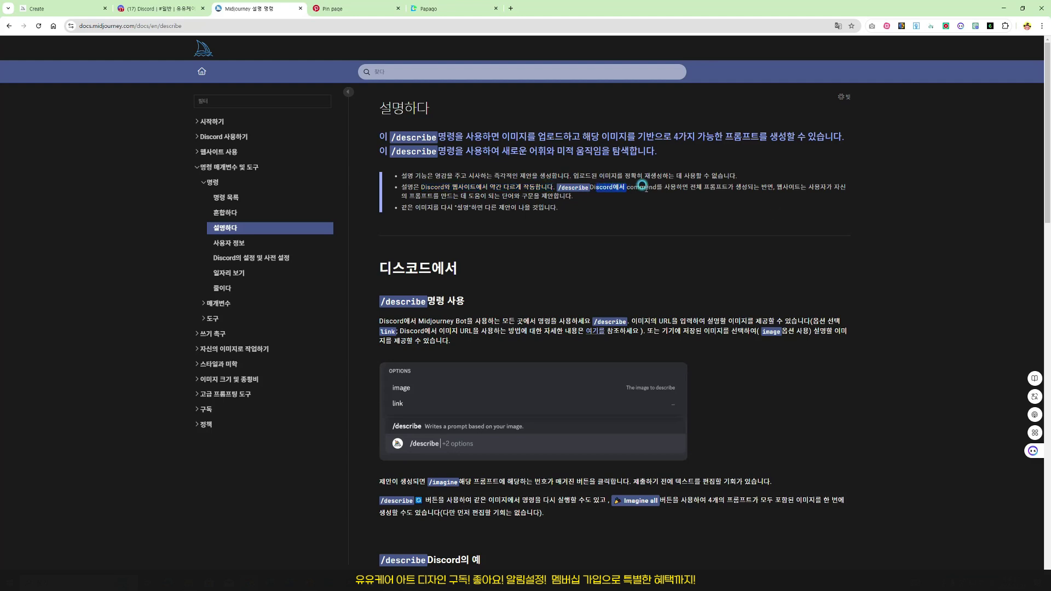
pyautogui.moveTo(689, 187); pyautogui.dragTo(849, 188)
pyautogui.click(785, 186)
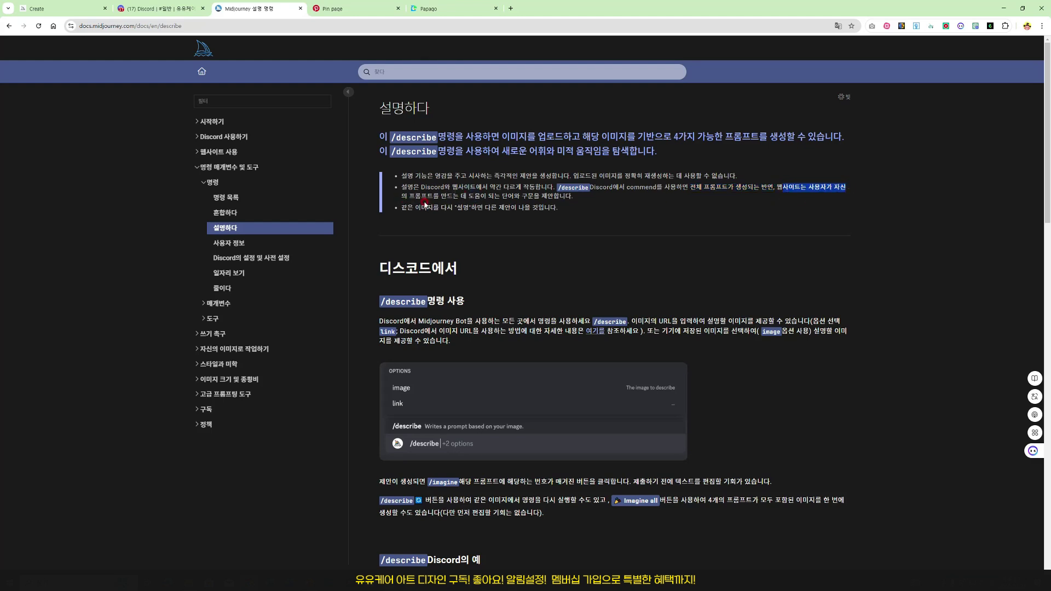
pyautogui.click(405, 196)
pyautogui.moveTo(499, 196); pyautogui.dragTo(582, 220)
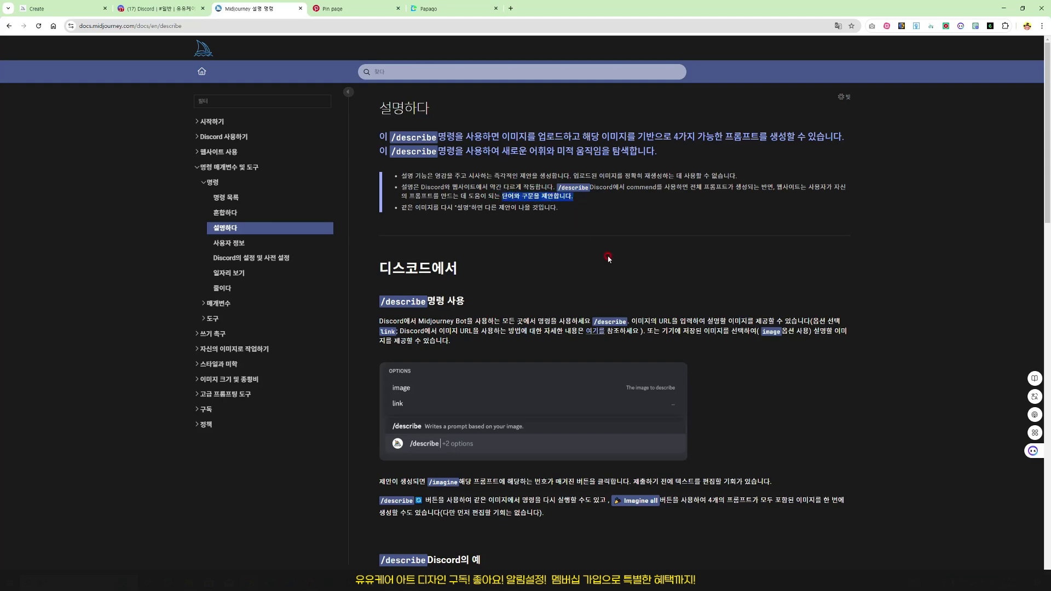
# - Examine the documentation's Discord example with its four cat prompts and the web section on describing from the Imagine bar
pyautogui.scroll(-6, 647, 276)
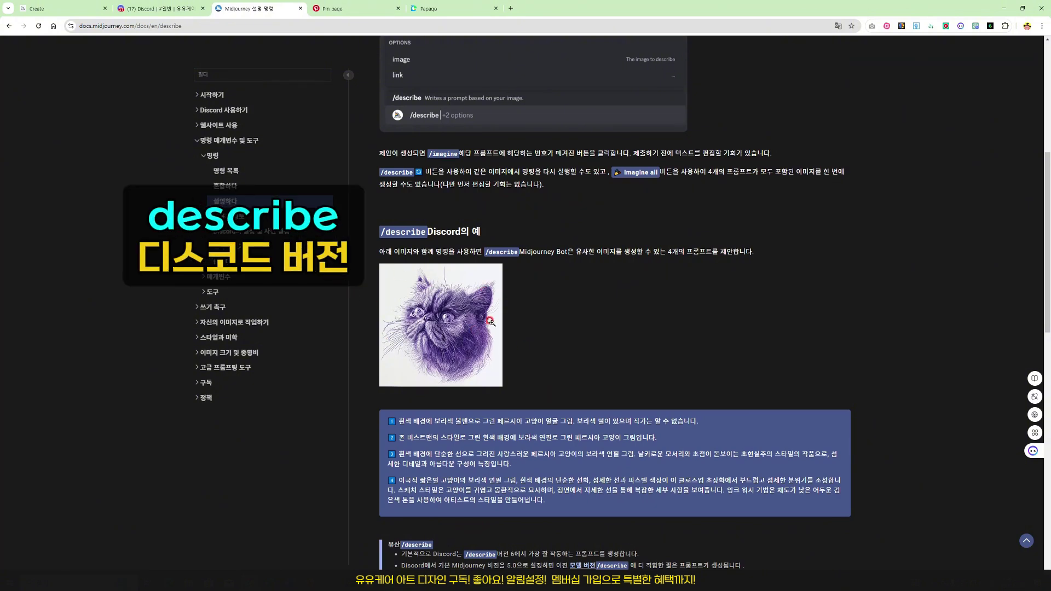
pyautogui.scroll(-1, 490, 321)
pyautogui.scroll(-1, 396, 349)
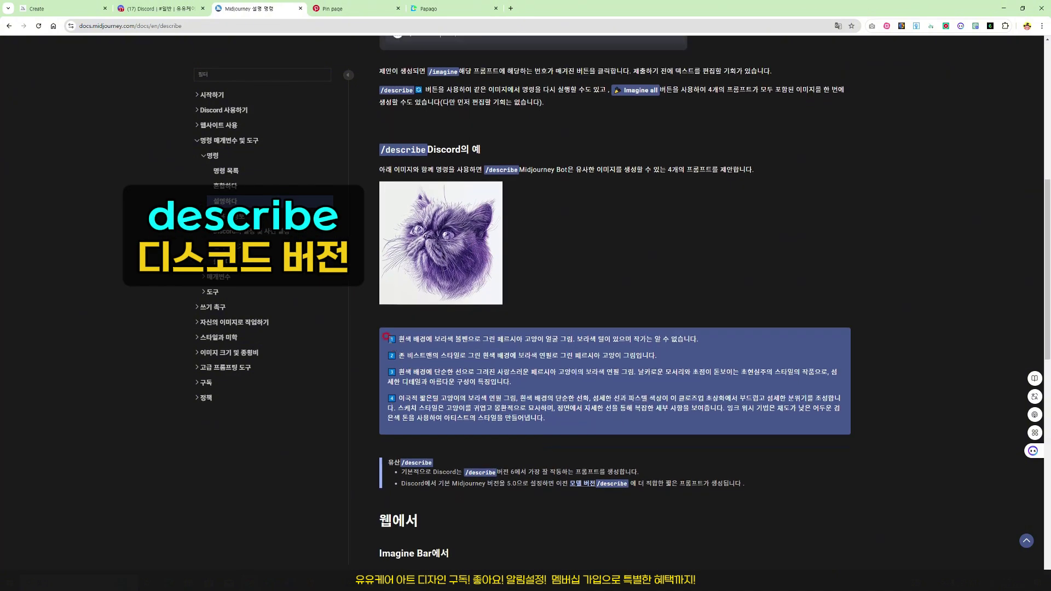
pyautogui.moveTo(386, 336); pyautogui.dragTo(809, 419)
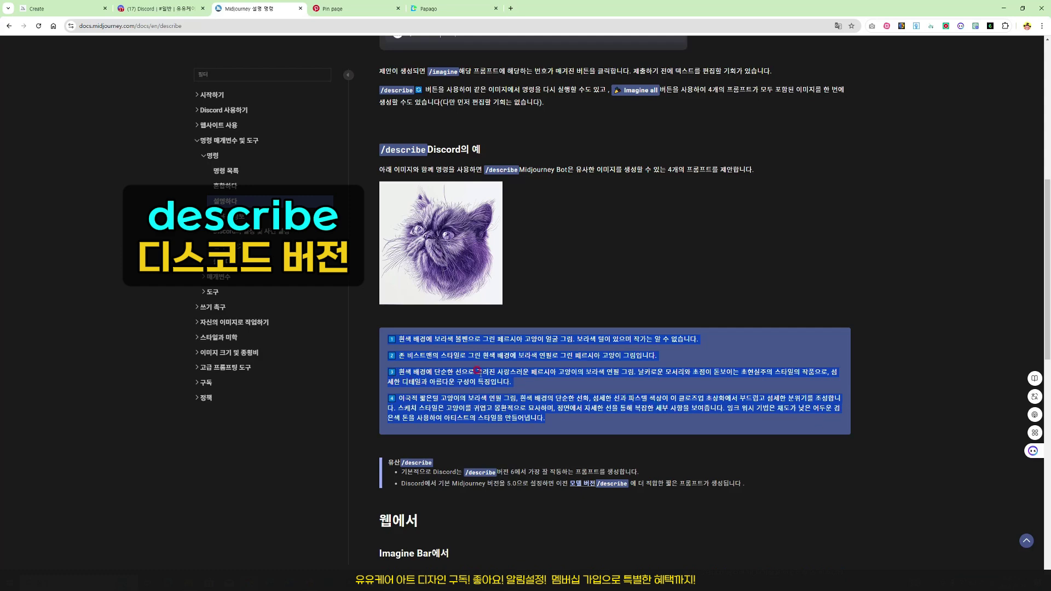
pyautogui.scroll(-10, 713, 288)
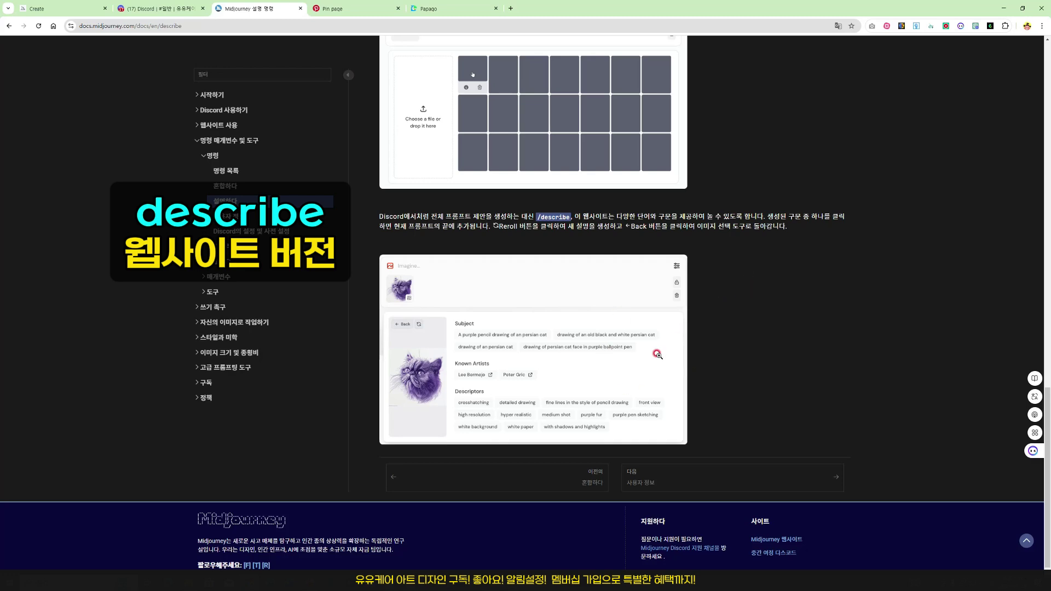
pyautogui.scroll(10, 635, 377)
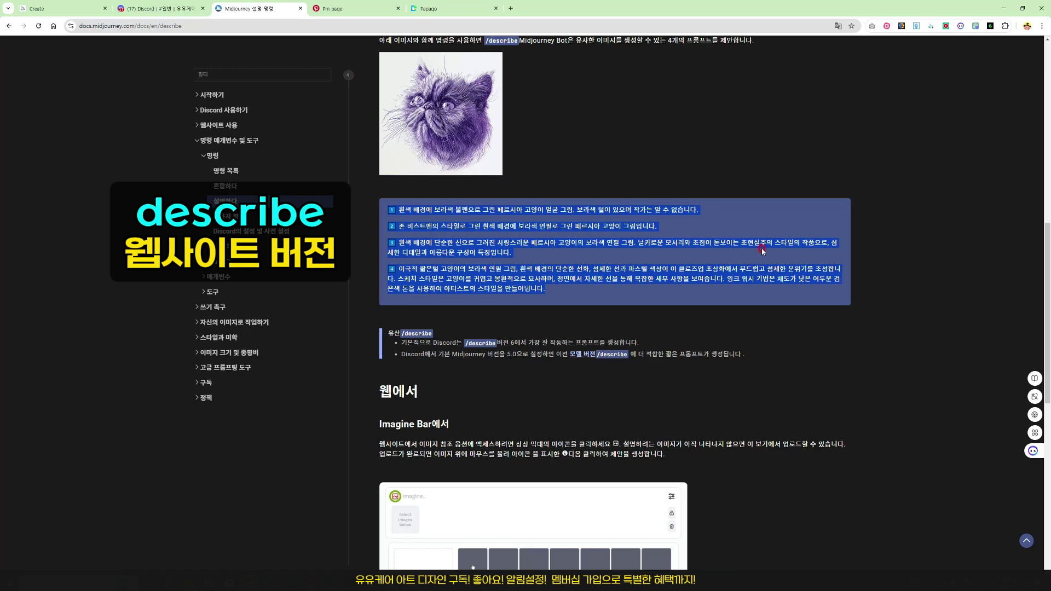
pyautogui.scroll(-5, 764, 272)
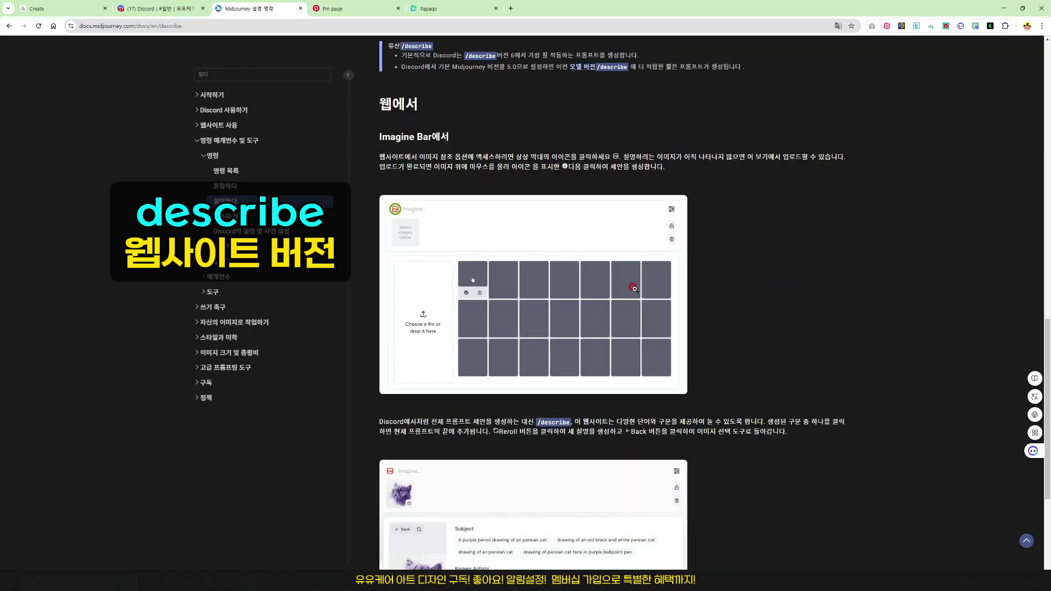
pyautogui.scroll(-1, 634, 295)
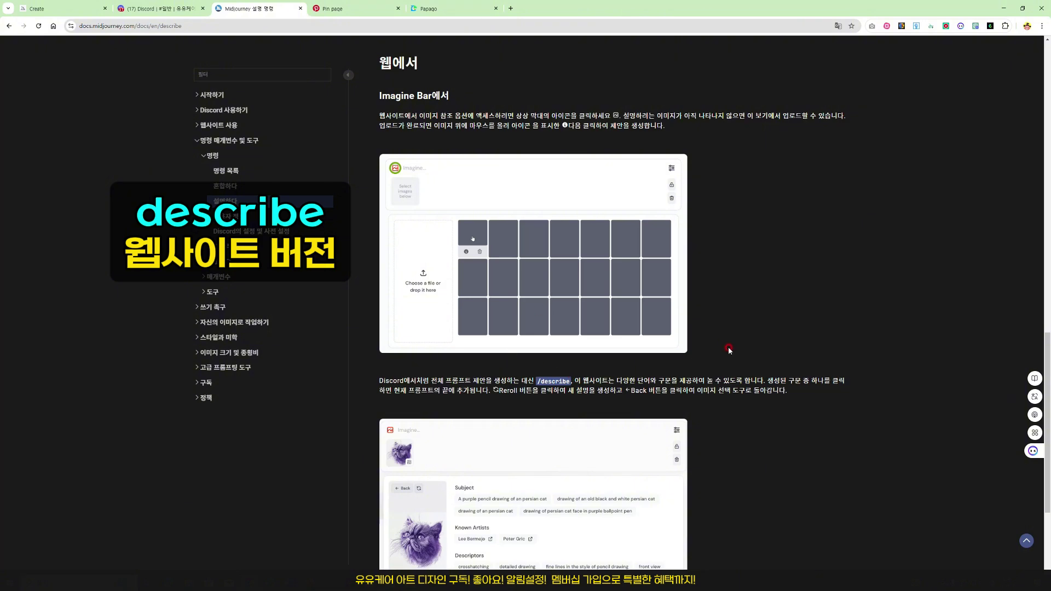
pyautogui.scroll(-2, 706, 355)
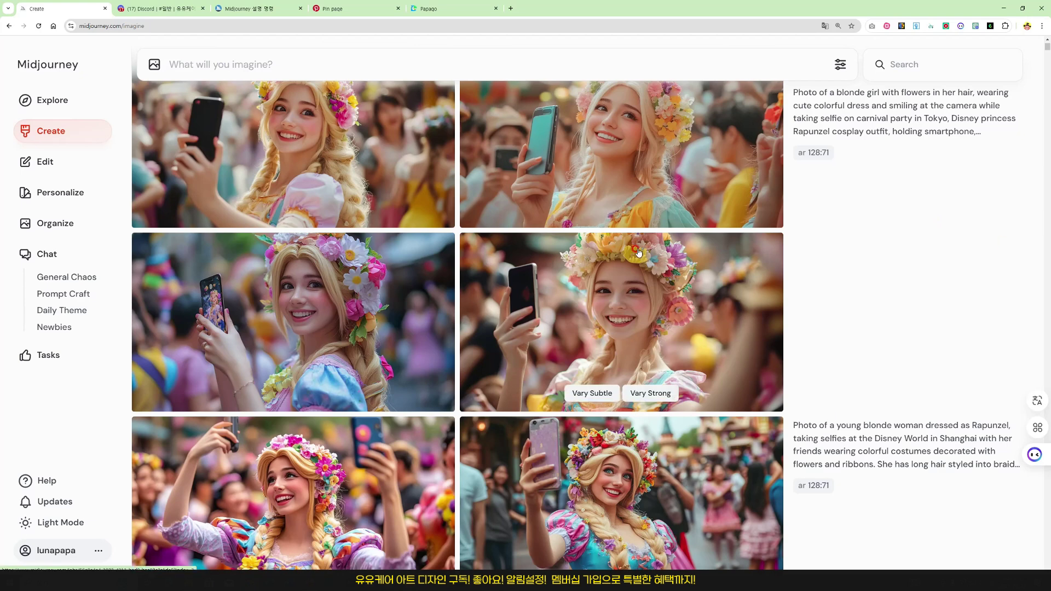
# - Return to the Midjourney Create page and upload the Rapunzel selfie PNG from the 자료 folder as an image reference
pyautogui.scroll(-5, 638, 253)
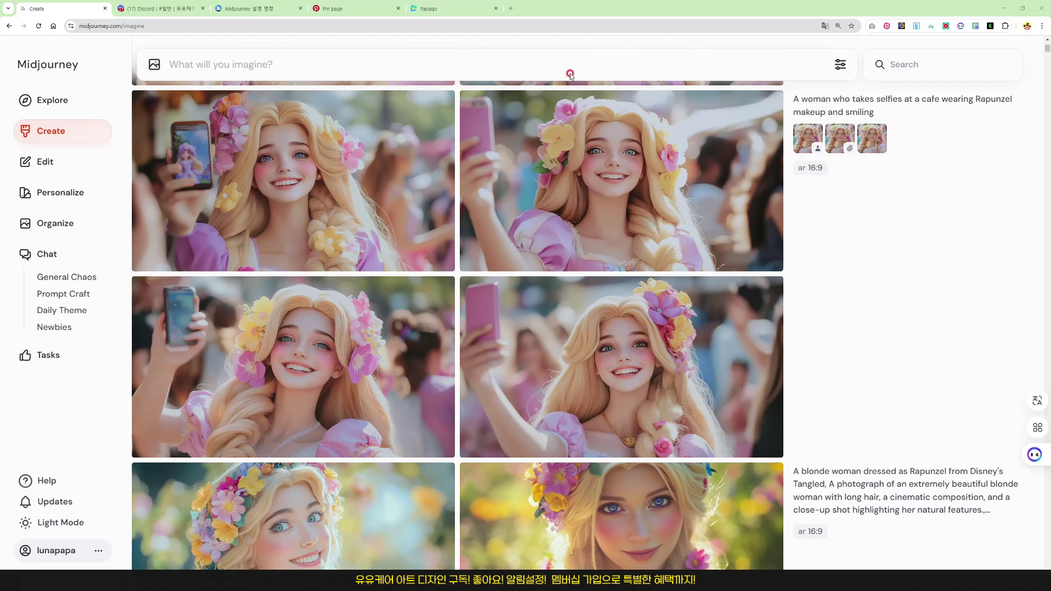
pyautogui.click(155, 66)
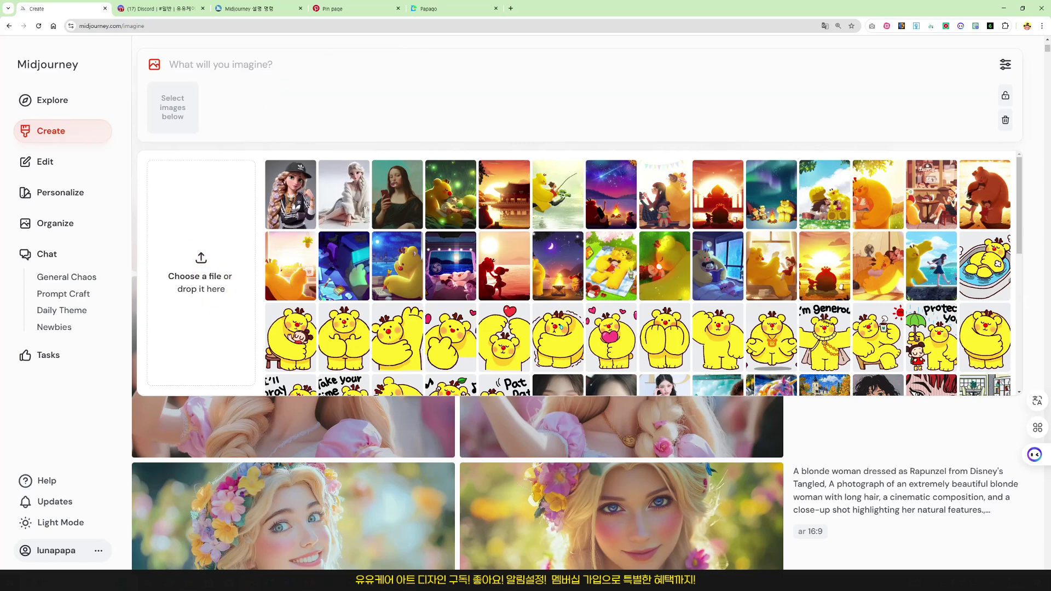
pyautogui.hotkey('alt', 'Tab')
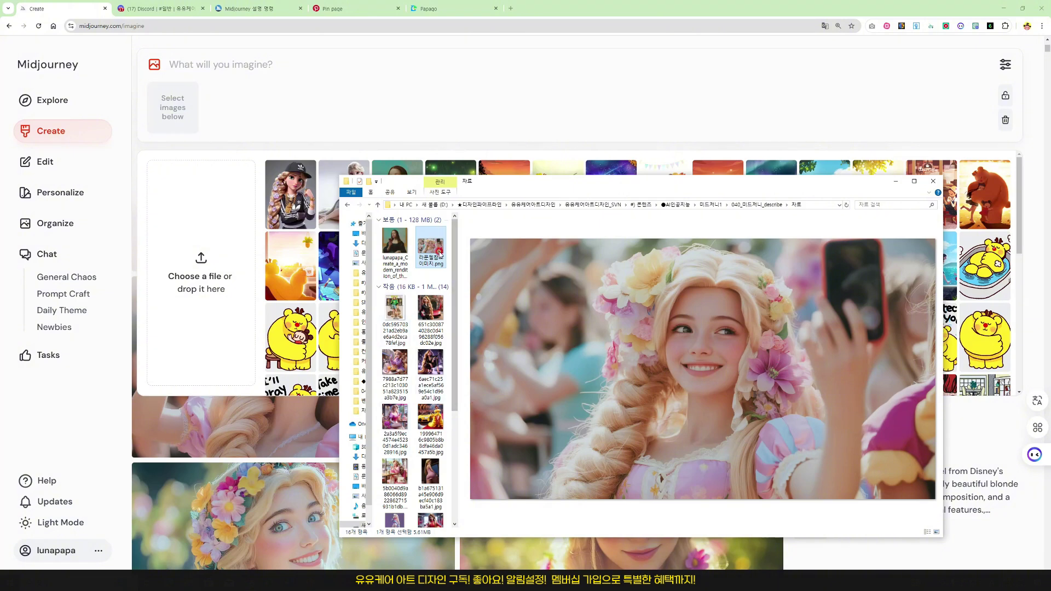
pyautogui.moveTo(431, 247); pyautogui.dragTo(221, 321)
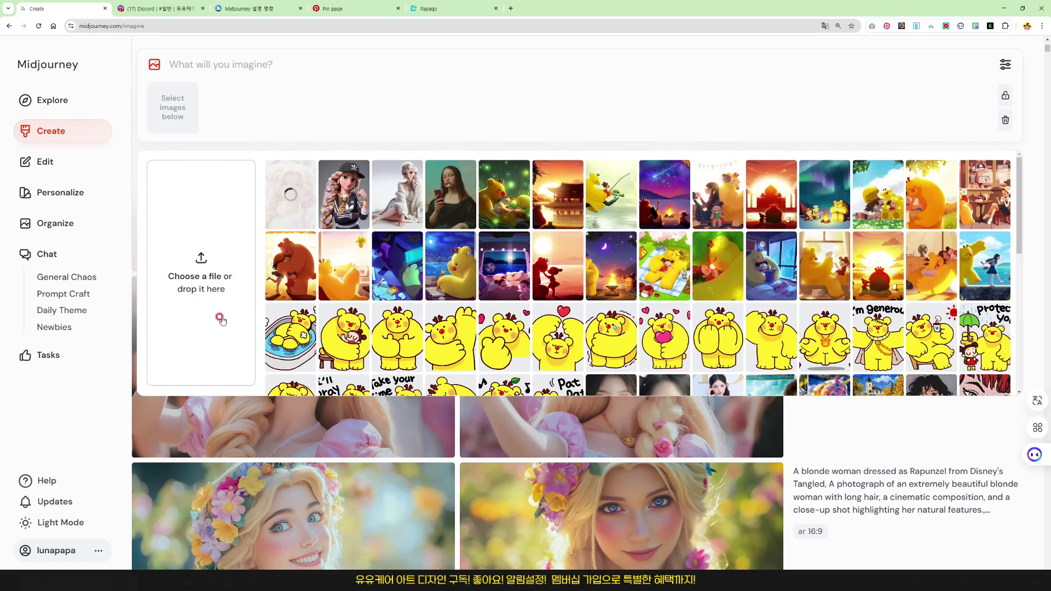
# - Enlarge the page and open the describe information of the uploaded Rapunzel selfie image
pyautogui.click(288, 224)
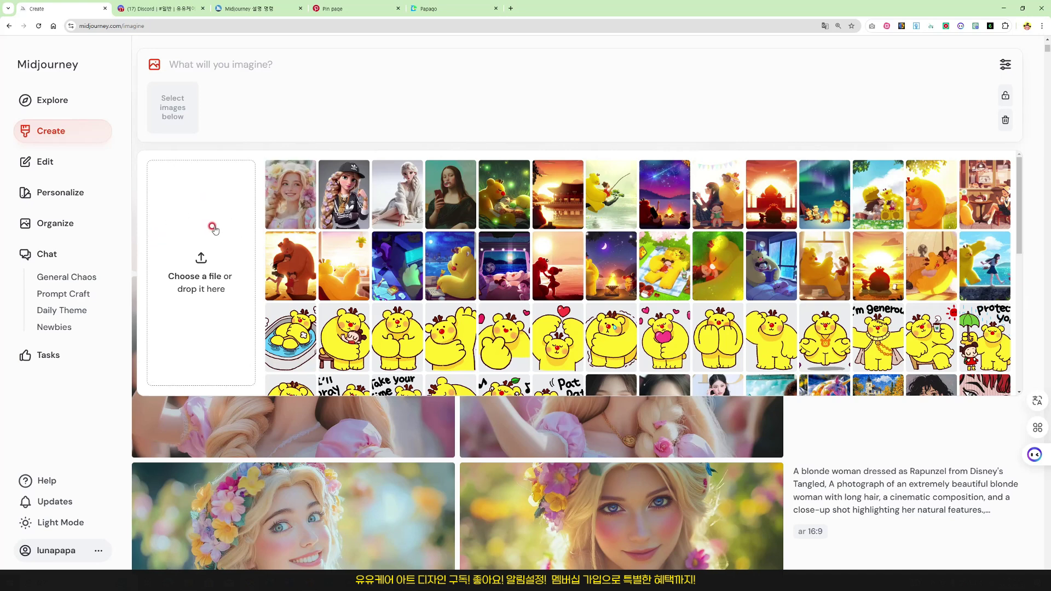
pyautogui.moveTo(279, 187)
pyautogui.hotkey('ctrl', '+')
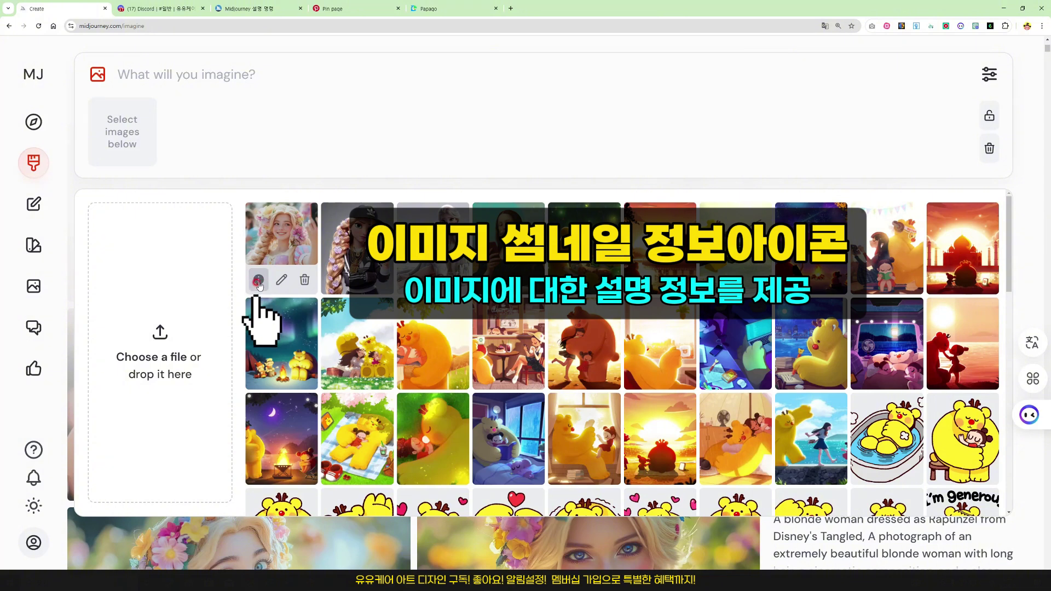
pyautogui.click(258, 280)
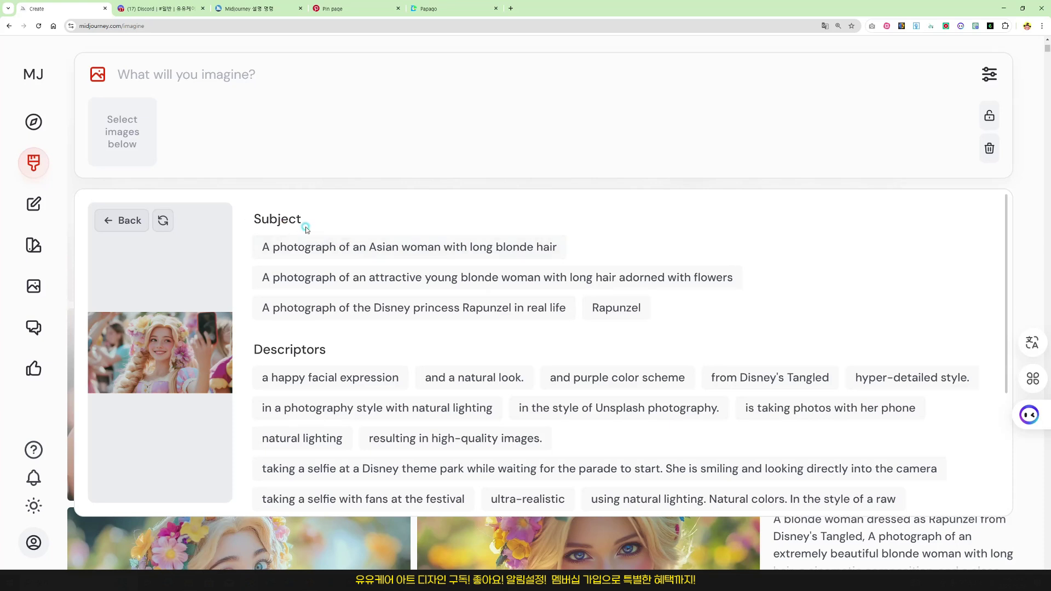
# - Examine the suggested Subject and Descriptors phrases, highlighting the four Discord describe prompts for comparison
pyautogui.scroll(-1, 488, 368)
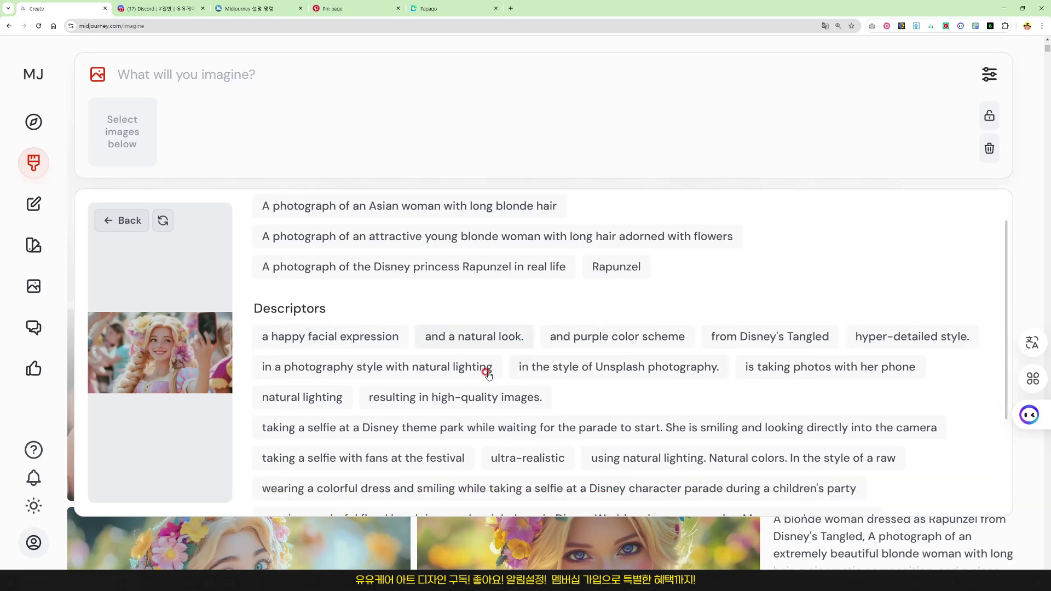
pyautogui.scroll(1, 393, 360)
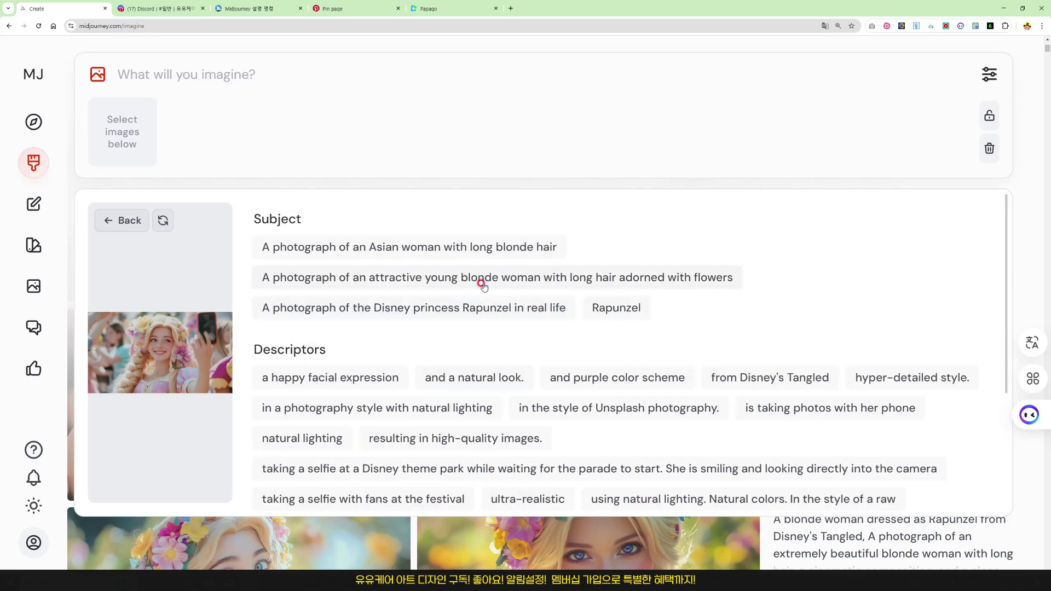
pyautogui.scroll(-3, 483, 290)
pyautogui.scroll(-1, 483, 299)
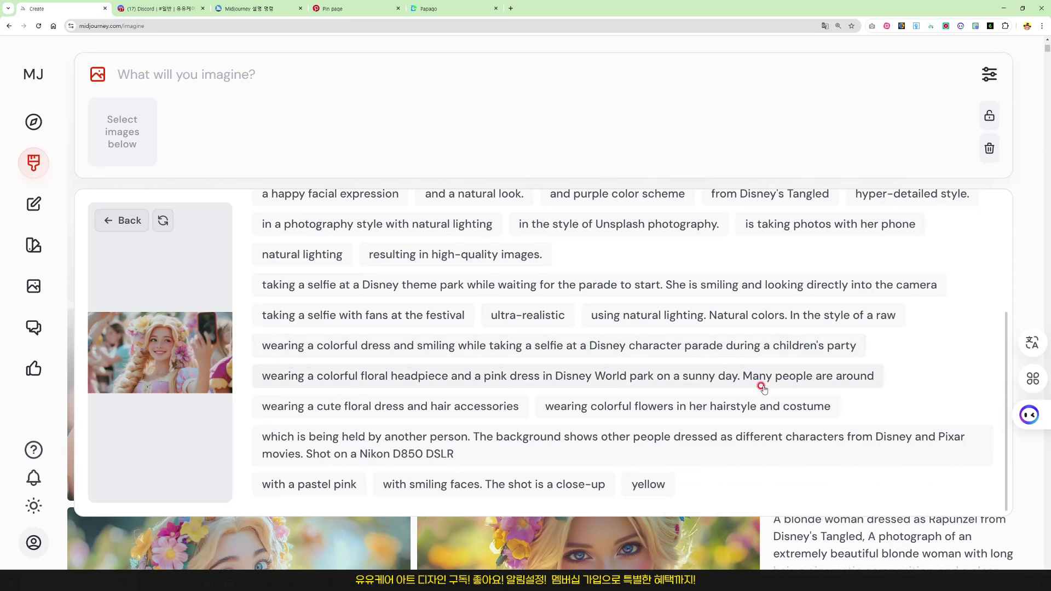
pyautogui.scroll(3, 547, 412)
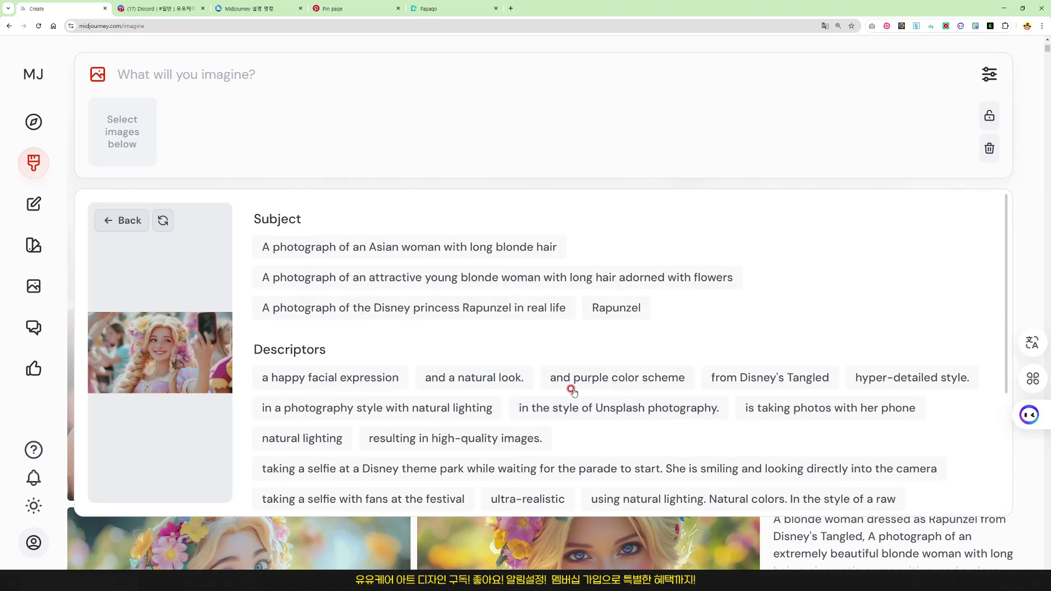
pyautogui.hotkey('ctrl', 'Tab')
pyautogui.moveTo(208, 117); pyautogui.dragTo(405, 346)
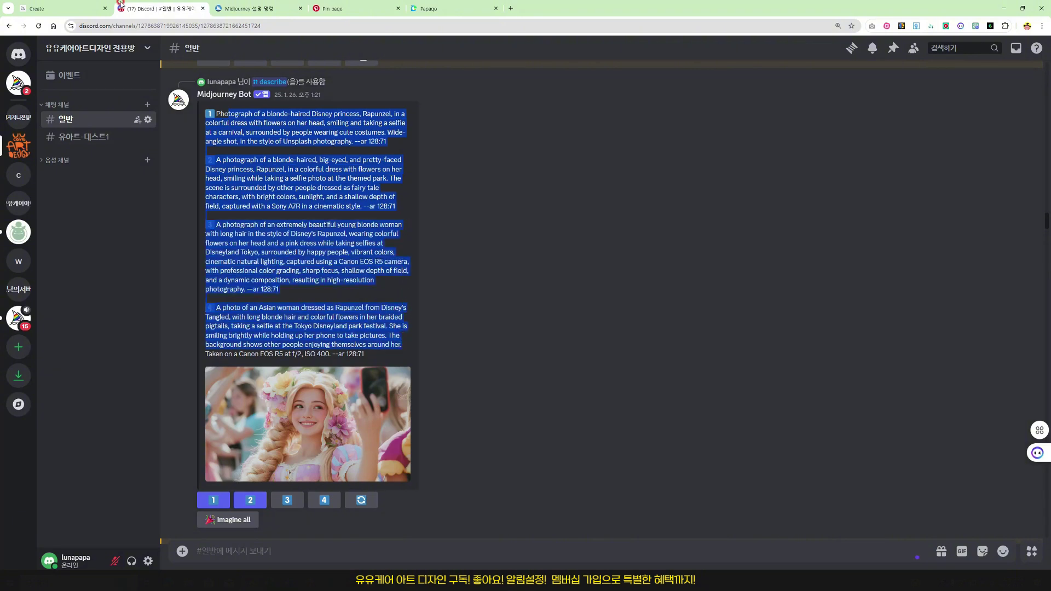
pyautogui.hotkey('ctrl', 'shift', 'Tab')
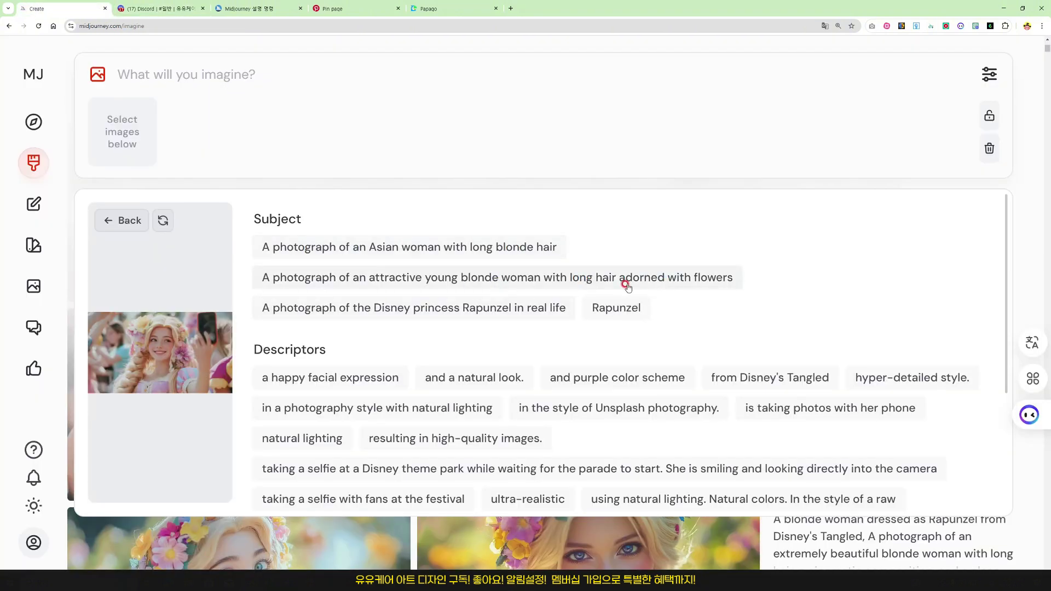
# - Build a prompt from the blonde-woman-with-flowers subject and the purple color scheme, Disney theme park selfie, ultra-realistic and cute floral dress descriptors
pyautogui.scroll(-2, 630, 296)
pyautogui.scroll(2, 635, 306)
pyautogui.click(435, 281)
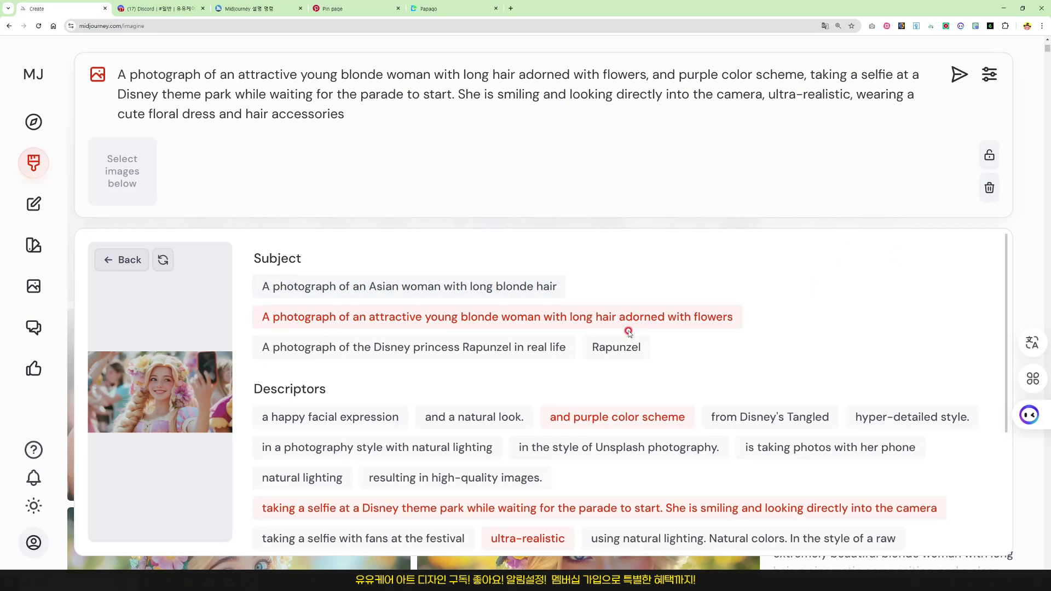
pyautogui.scroll(-3, 629, 330)
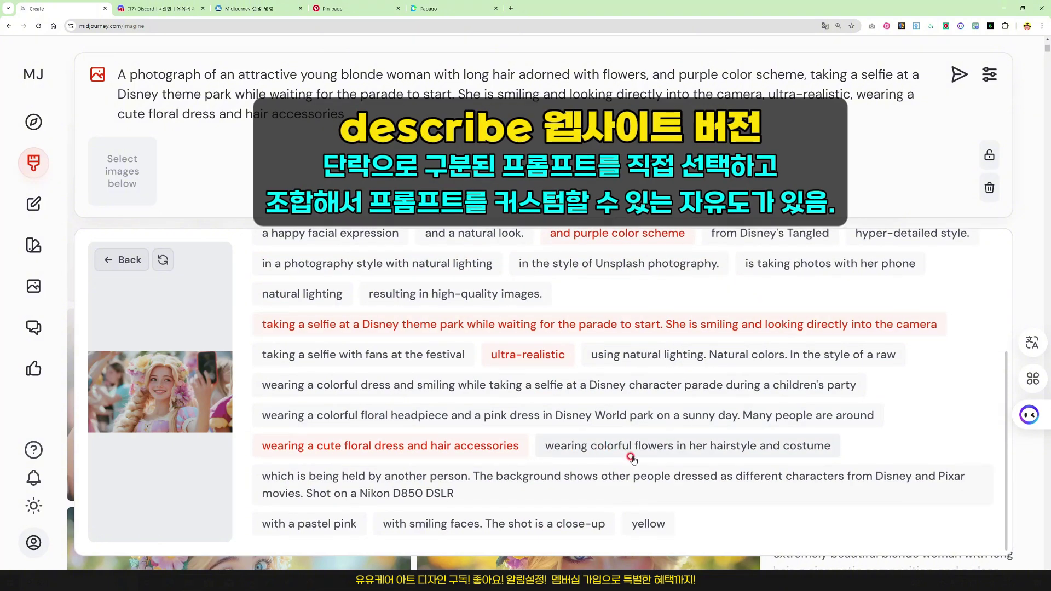
pyautogui.scroll(3, 576, 453)
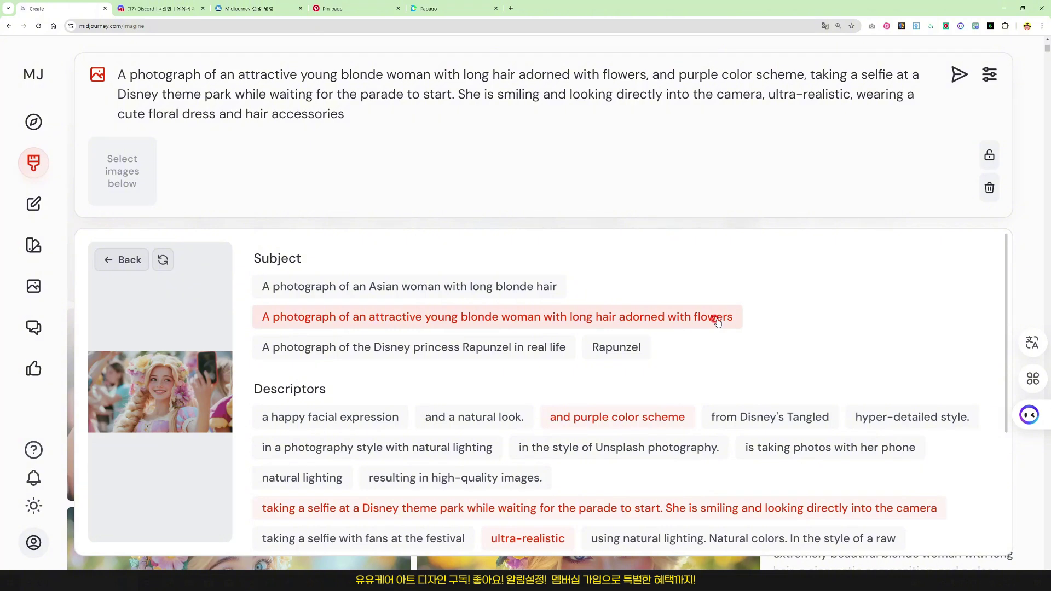
# - Compare the ready-made Discord describe prompts with the selectable phrases of the web version
pyautogui.scroll(-2, 718, 322)
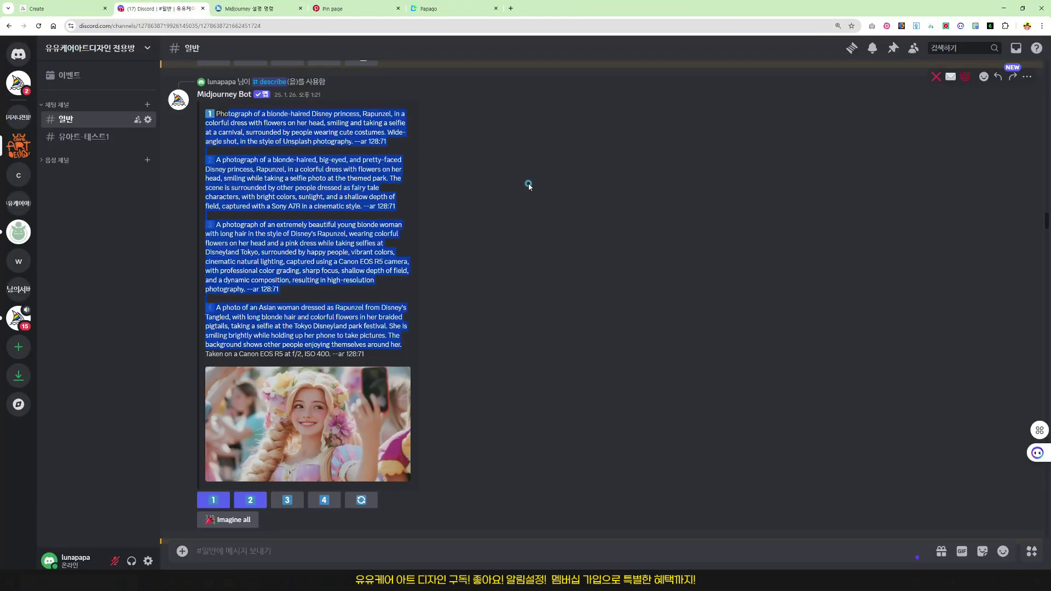
pyautogui.click(159, 8)
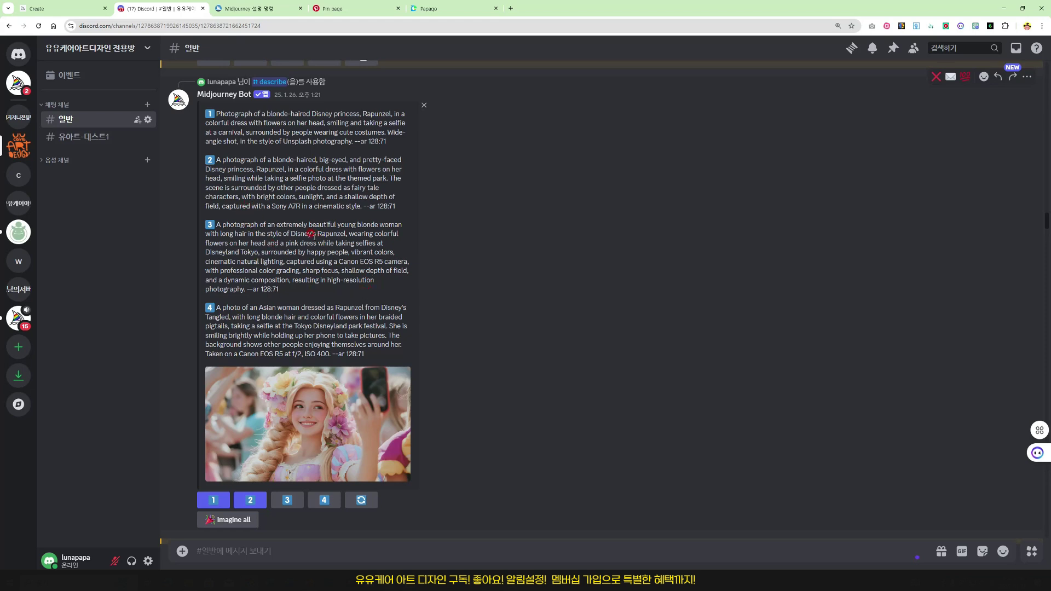
pyautogui.hotkey('ctrl', '1')
pyautogui.scroll(-1, 569, 328)
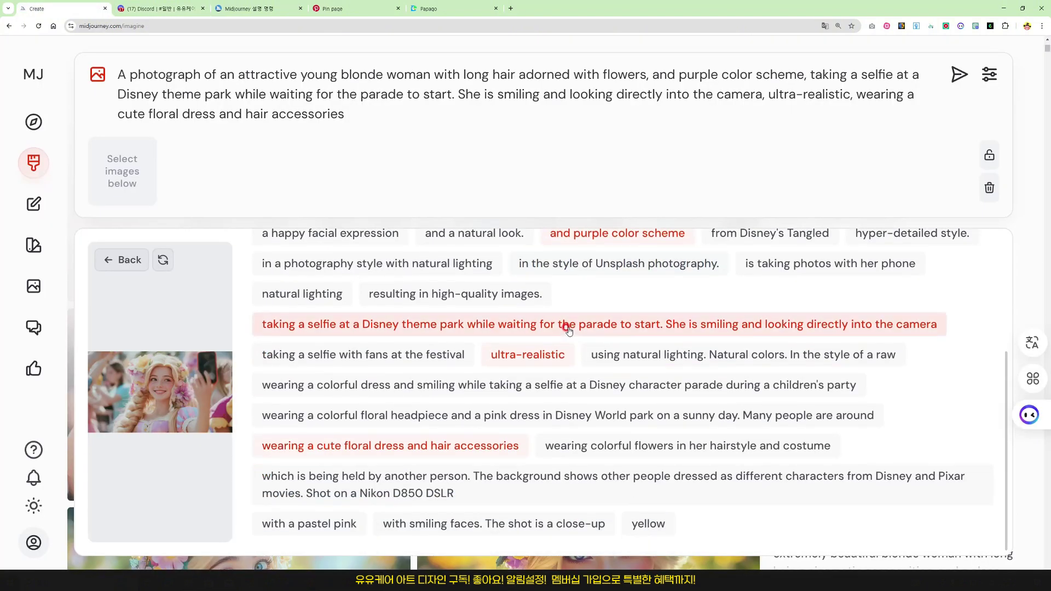
pyautogui.scroll(1, 570, 329)
pyautogui.scroll(-1, 568, 330)
pyautogui.scroll(-1, 568, 330)
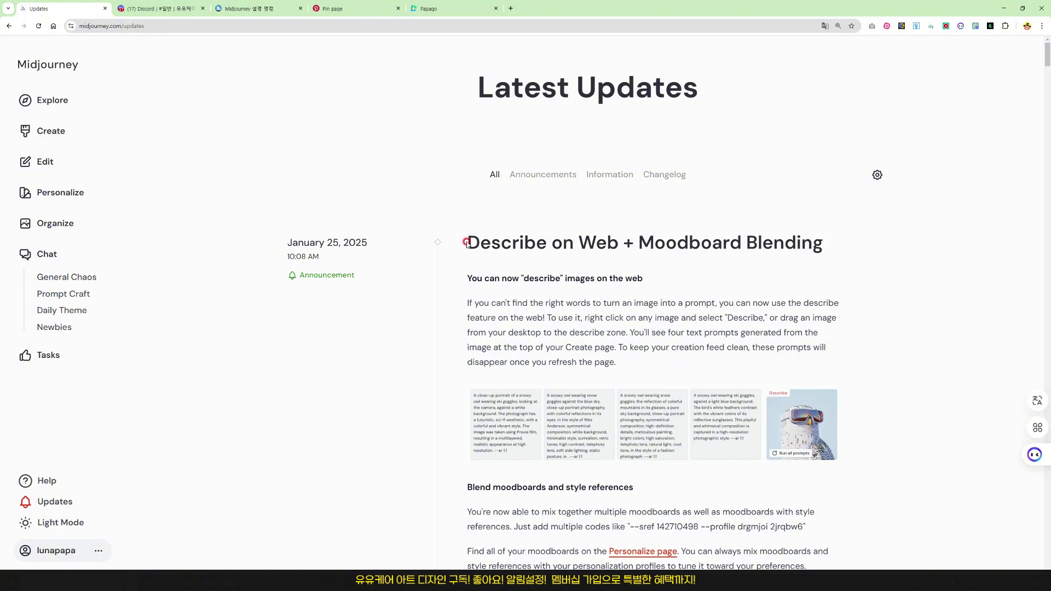
# - Examine the January 25, 2025 update announcement, highlighting "Describe on Web" and checking it against the Discord describe result
pyautogui.moveTo(467, 243); pyautogui.dragTo(619, 236)
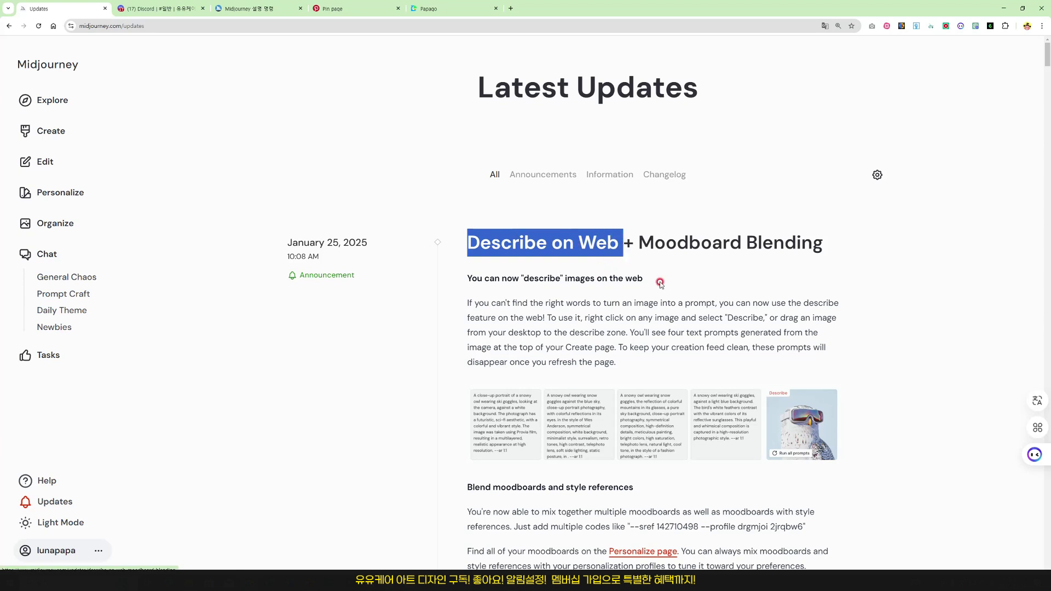
pyautogui.hotkey('ctrl', 'Tab')
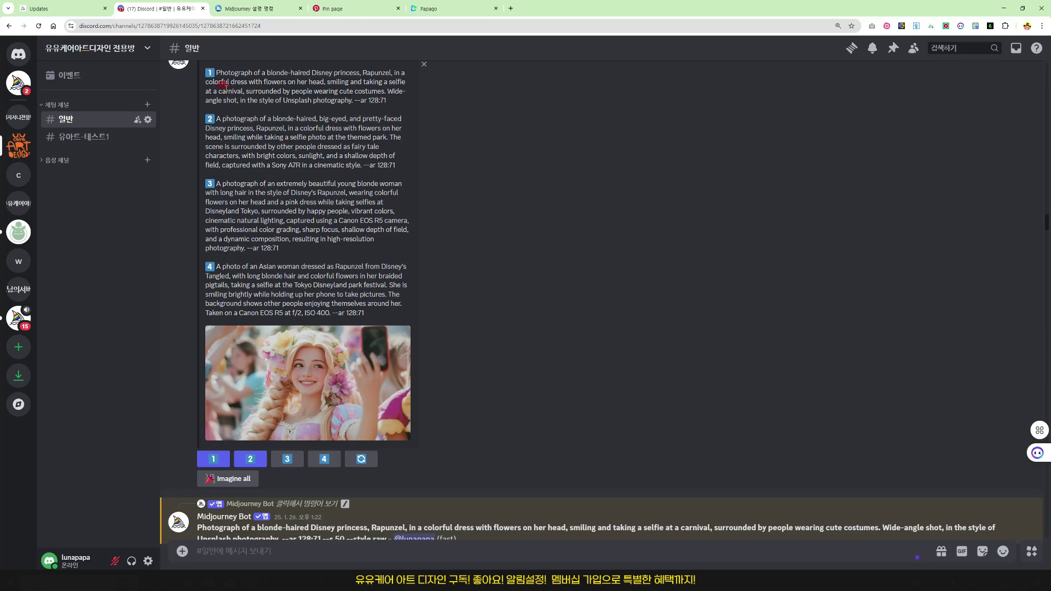
pyautogui.hotkey('ctrl', 'shift', 'Tab')
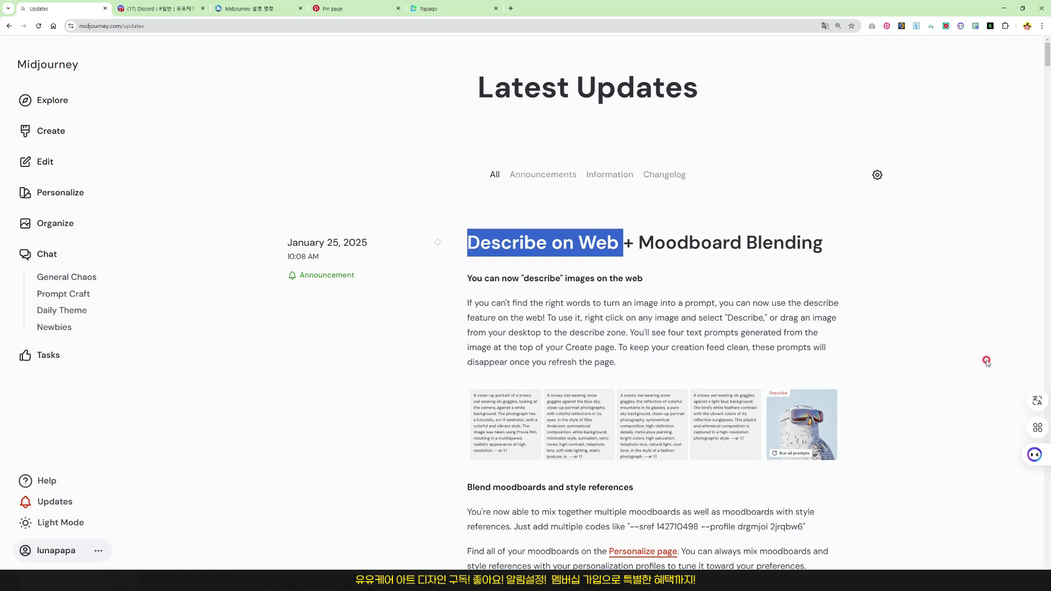
pyautogui.scroll(-2, 572, 258)
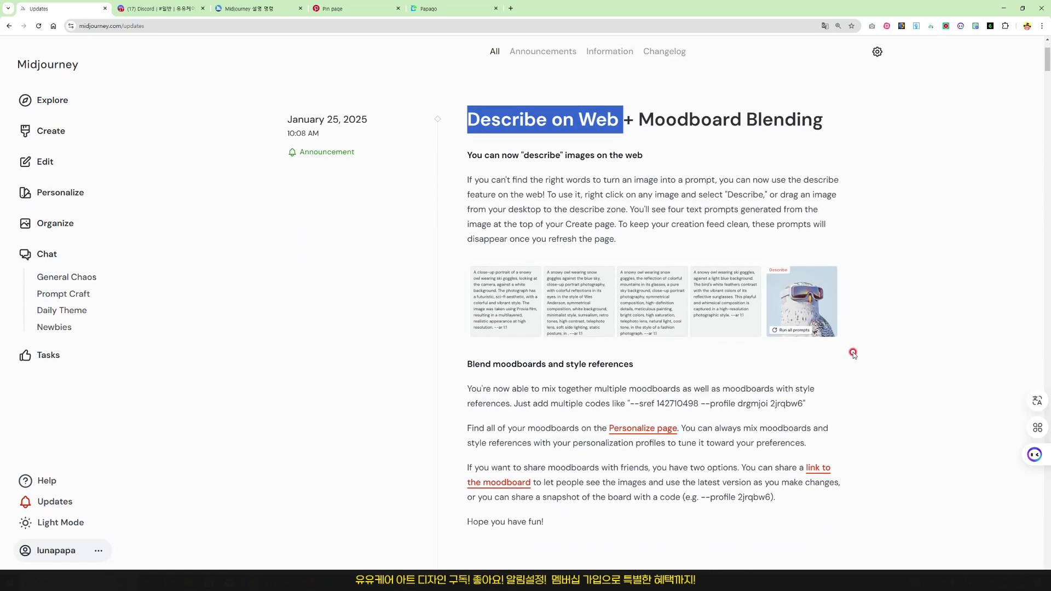
pyautogui.scroll(2, 847, 354)
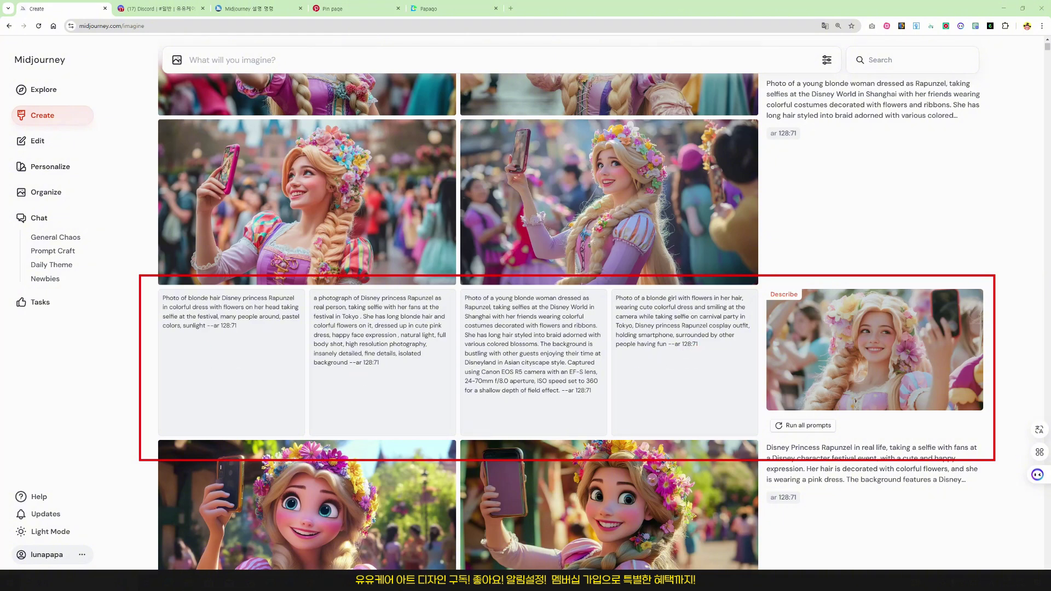
# - Compare the four-prompt Describe row on the Create page with the Discord result and view its source image enlarged
pyautogui.hotkey('ctrl', 'Tab')
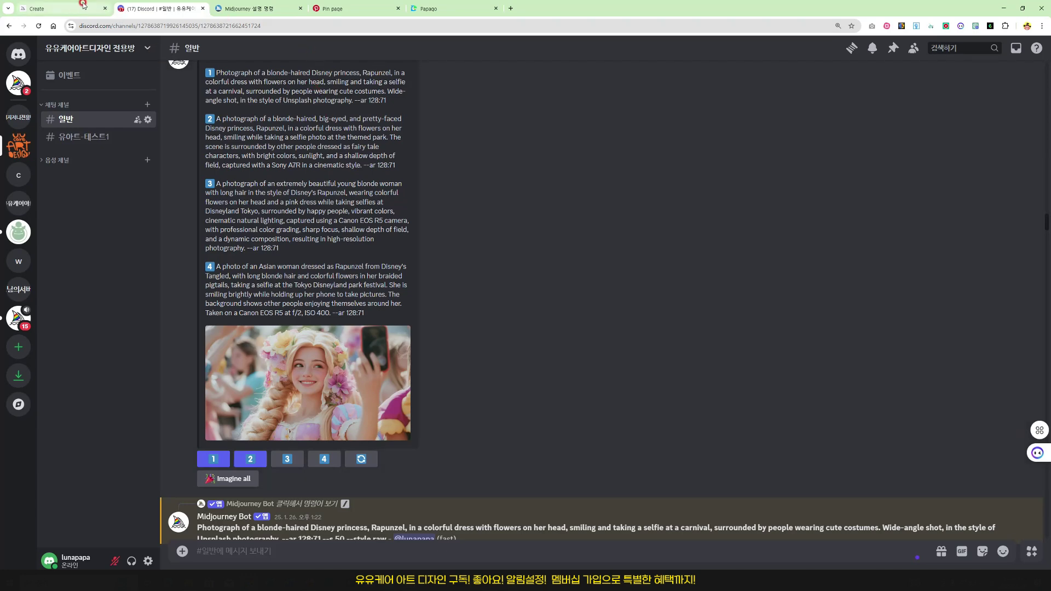
pyautogui.hotkey('ctrl', 'shift', 'Tab')
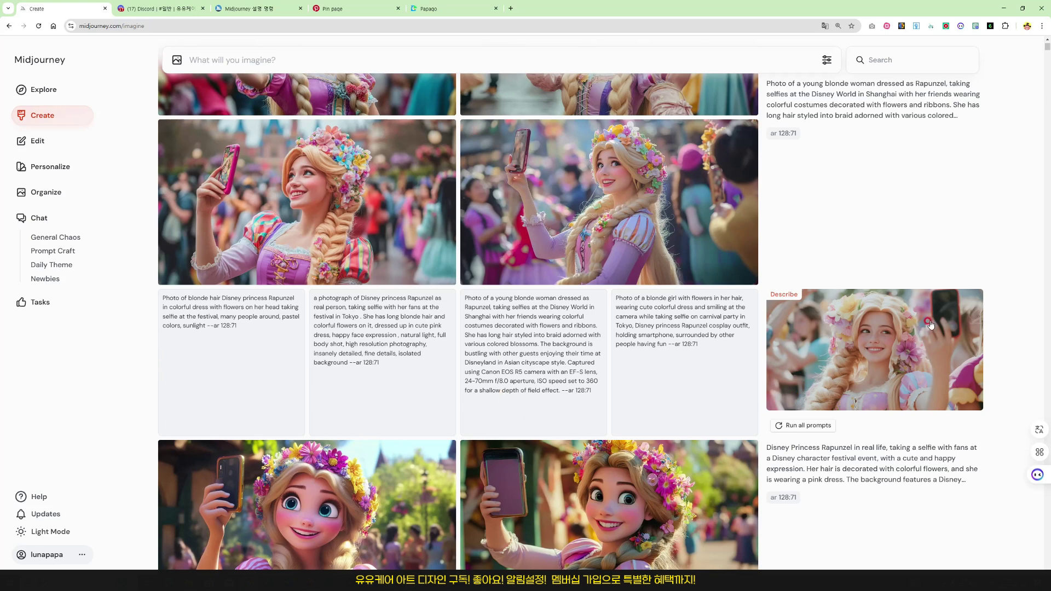
pyautogui.hotkey('alt', 'Tab')
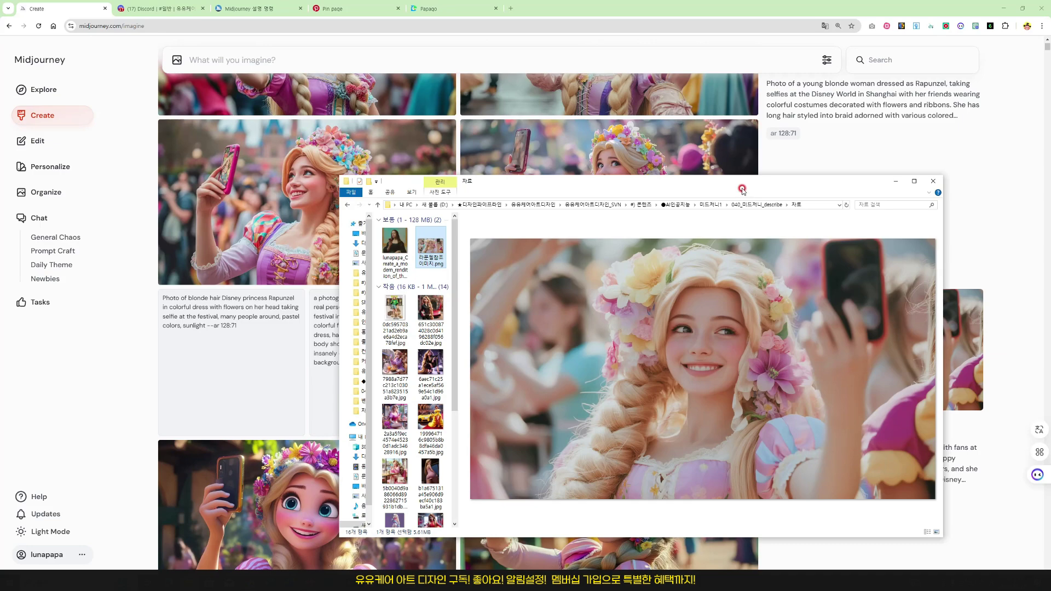
pyautogui.hotkey('alt', 'Tab')
pyautogui.click(901, 342)
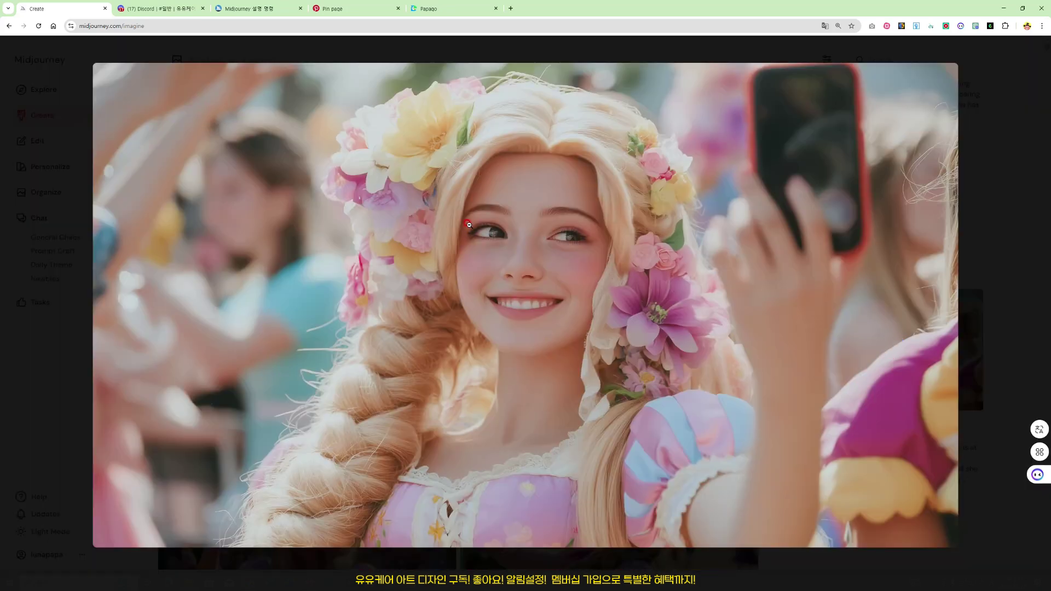
pyautogui.click(1044, 77)
# - Describe the Rapunzel reference PNG from the 자료 folder by dropping it into the "Drop image to describe" area
pyautogui.hotkey('alt', 'Tab')
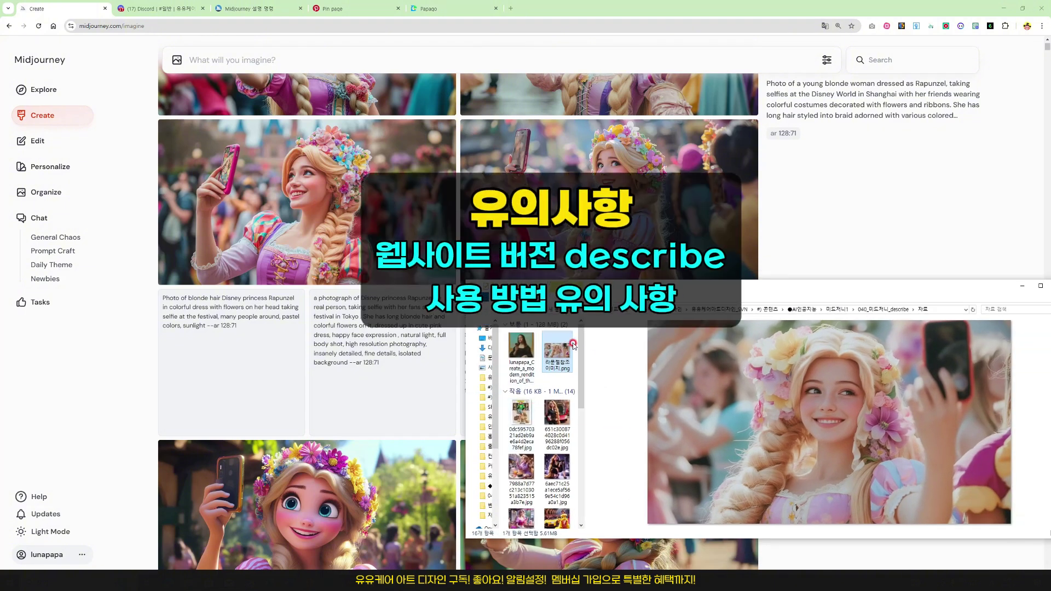
pyautogui.moveTo(573, 345); pyautogui.dragTo(421, 177)
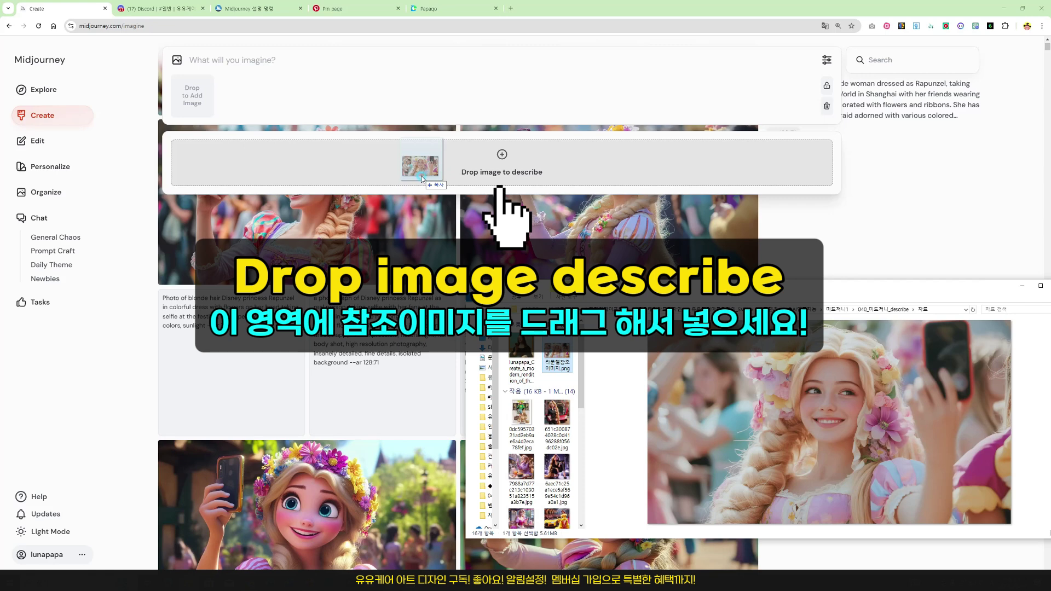
pyautogui.moveTo(422, 178); pyautogui.dragTo(386, 176)
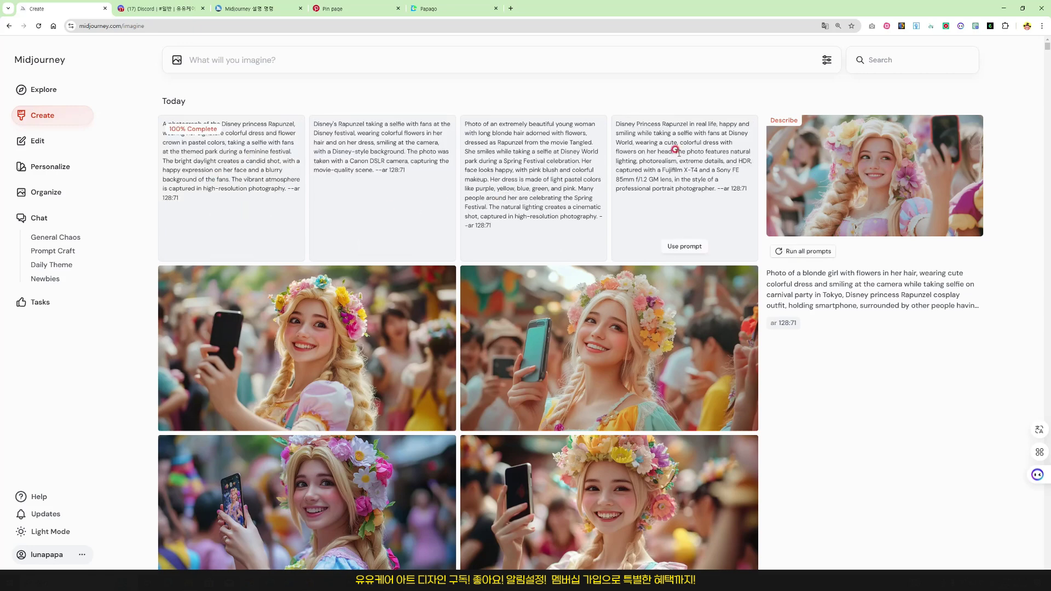
# - Add the Rapunzel PNG to the prompt bar as an image reference and open its information in the uploaded images
pyautogui.hotkey('alt', 'Tab')
pyautogui.moveTo(556, 350); pyautogui.dragTo(485, 85)
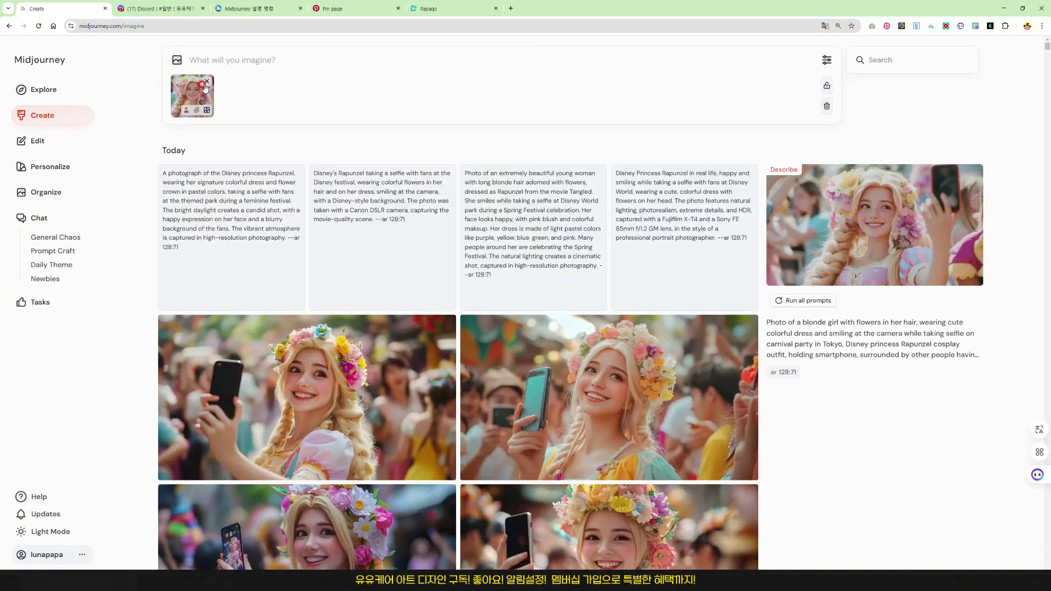
pyautogui.click(176, 60)
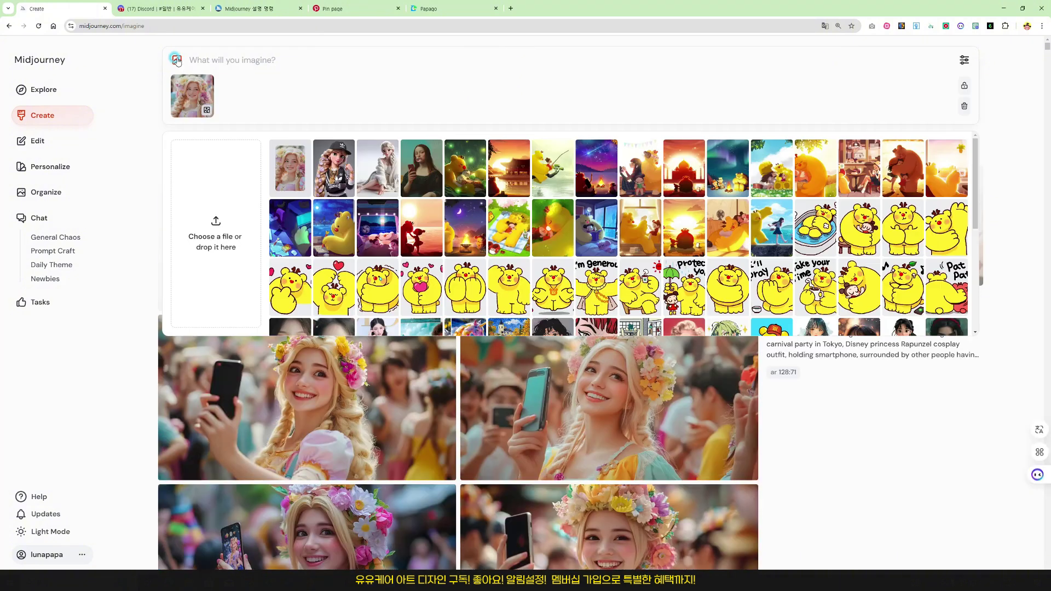
pyautogui.click(274, 191)
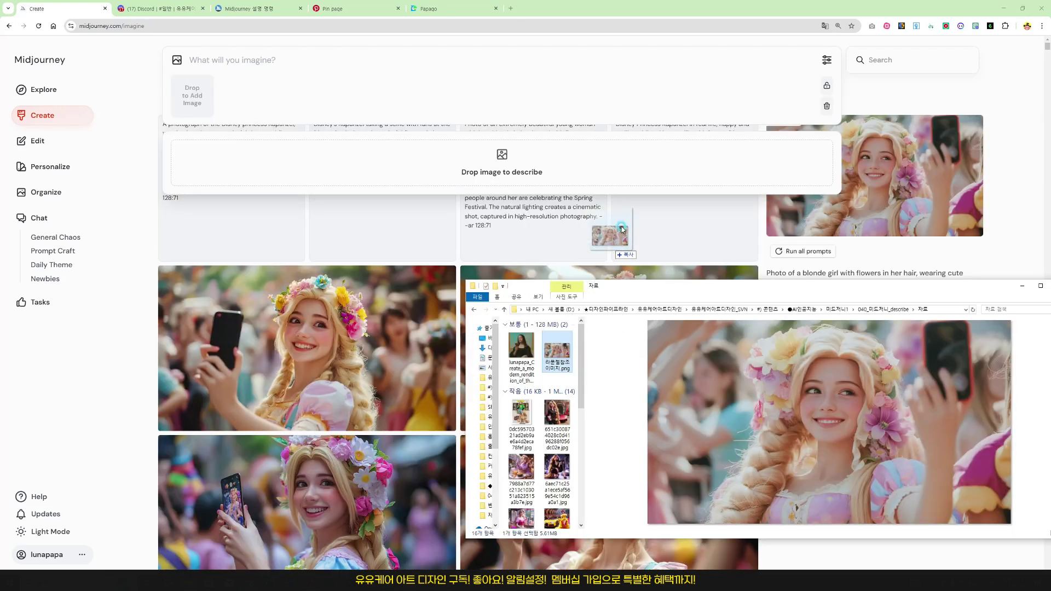
# - Bring the Rapunzel PNG over the describe area, drop it on the prompt bar instead, and open its Subject and Descriptors phrases
pyautogui.moveTo(630, 249); pyautogui.dragTo(568, 171)
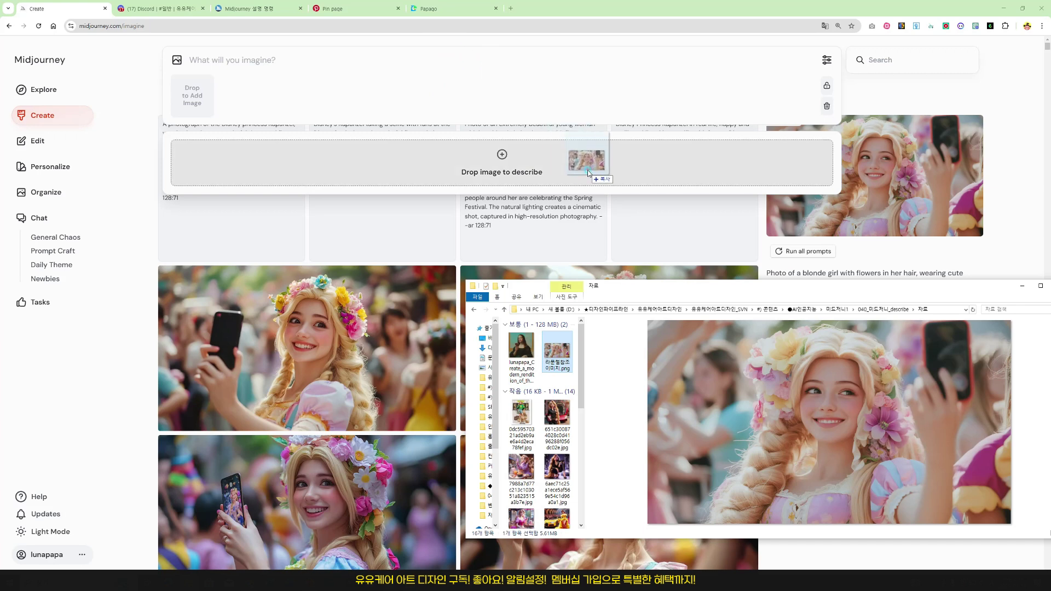
pyautogui.moveTo(587, 170)
pyautogui.mouseDown()
pyautogui.moveTo(574, 90)
pyautogui.moveTo(592, 160)
pyautogui.moveTo(585, 97)
pyautogui.moveTo(584, 175)
pyautogui.mouseUp()
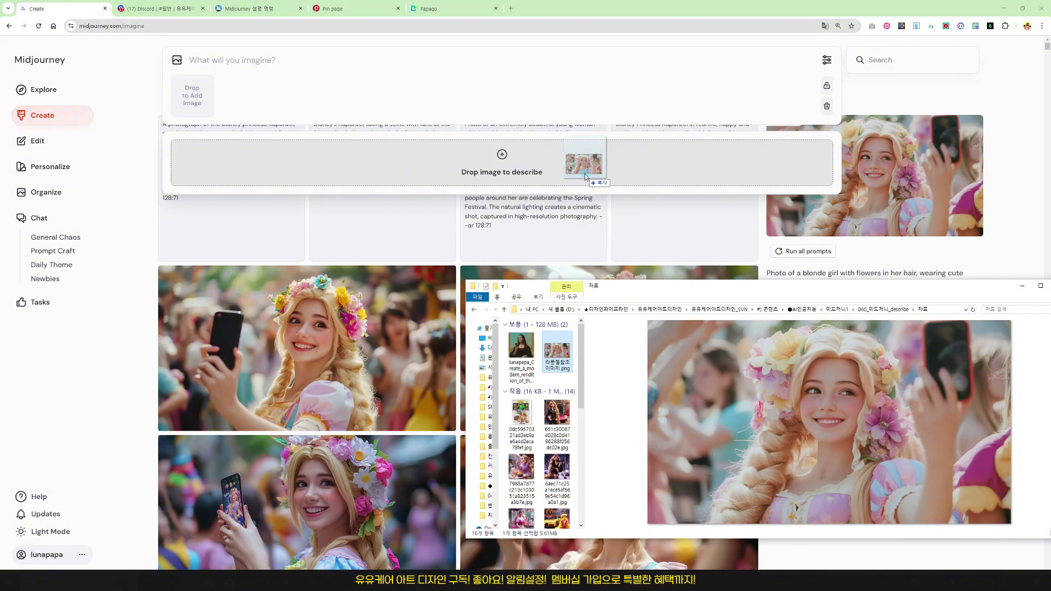
pyautogui.moveTo(585, 173); pyautogui.dragTo(534, 89)
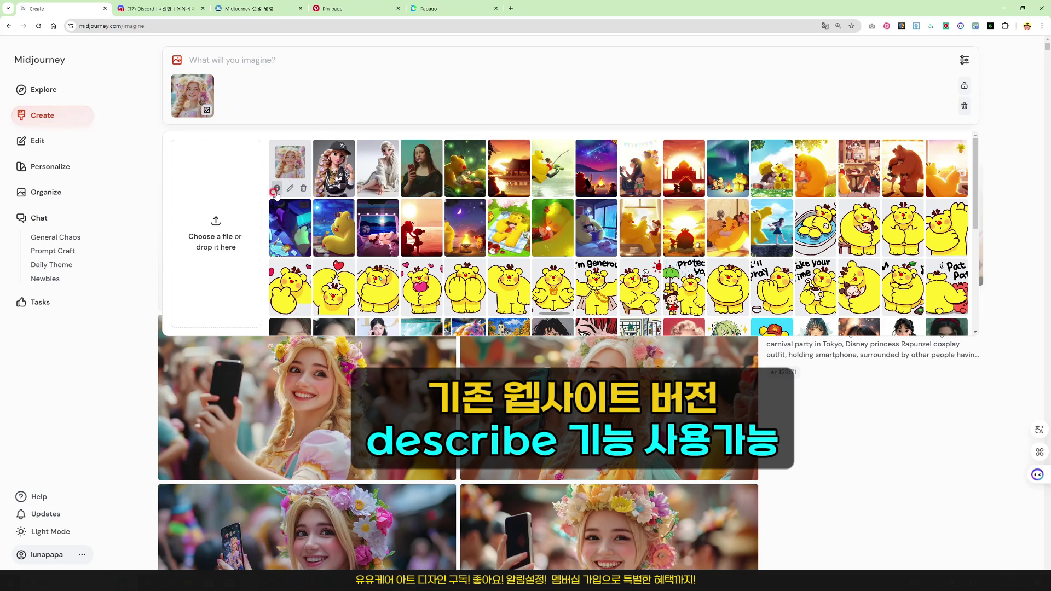
pyautogui.click(276, 189)
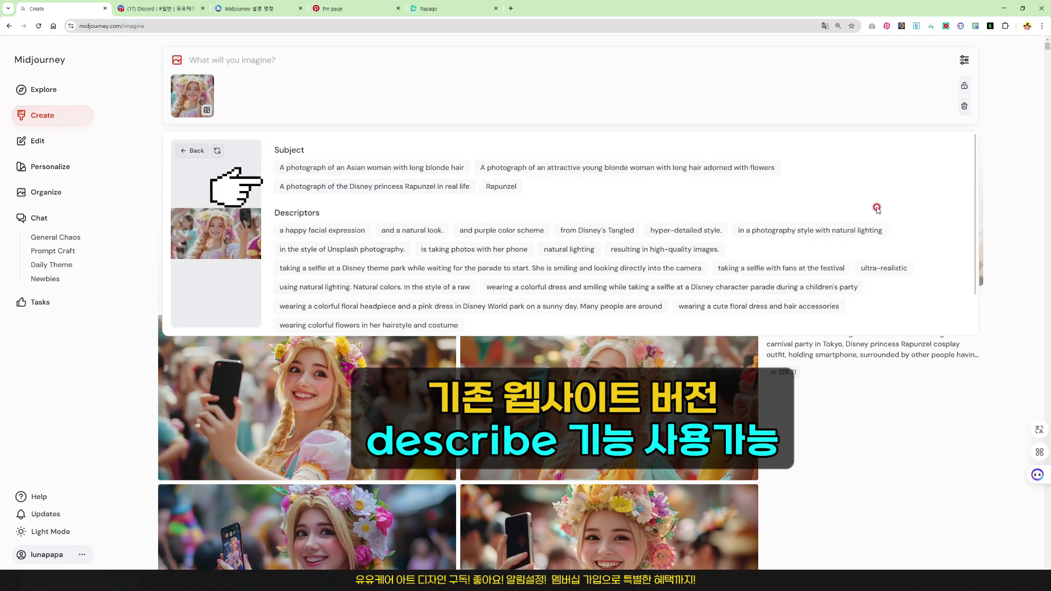
# - Build a prompt from the real-life Rapunzel subject plus the purple color scheme, theme-park selfie, natural lighting, colorful dress and floral headpiece descriptors
pyautogui.scroll(-1, 367, 211)
pyautogui.scroll(1, 380, 219)
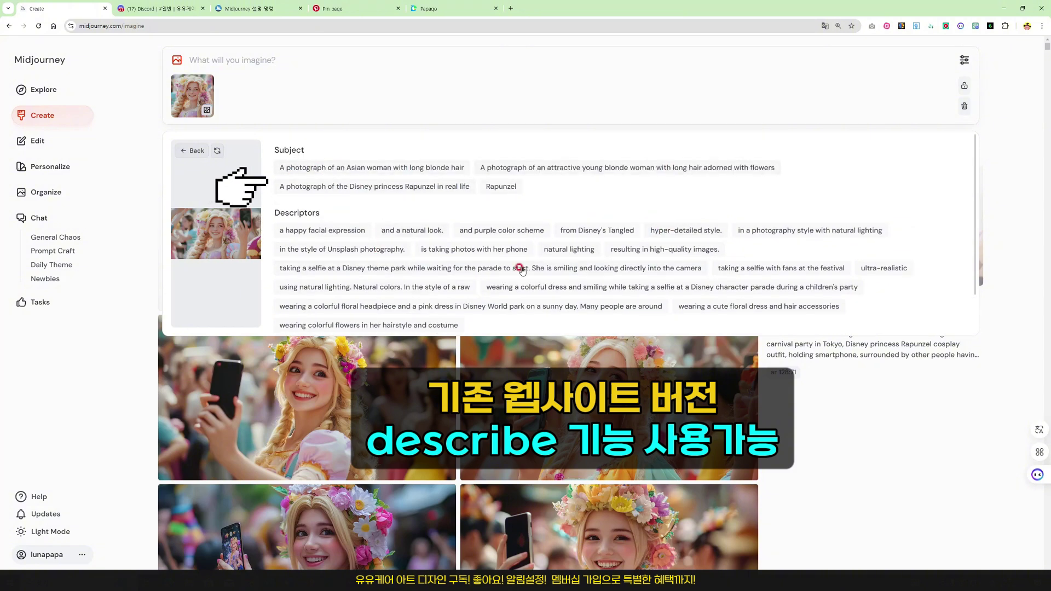
pyautogui.scroll(-1, 597, 282)
pyautogui.scroll(1, 422, 190)
pyautogui.click(421, 186)
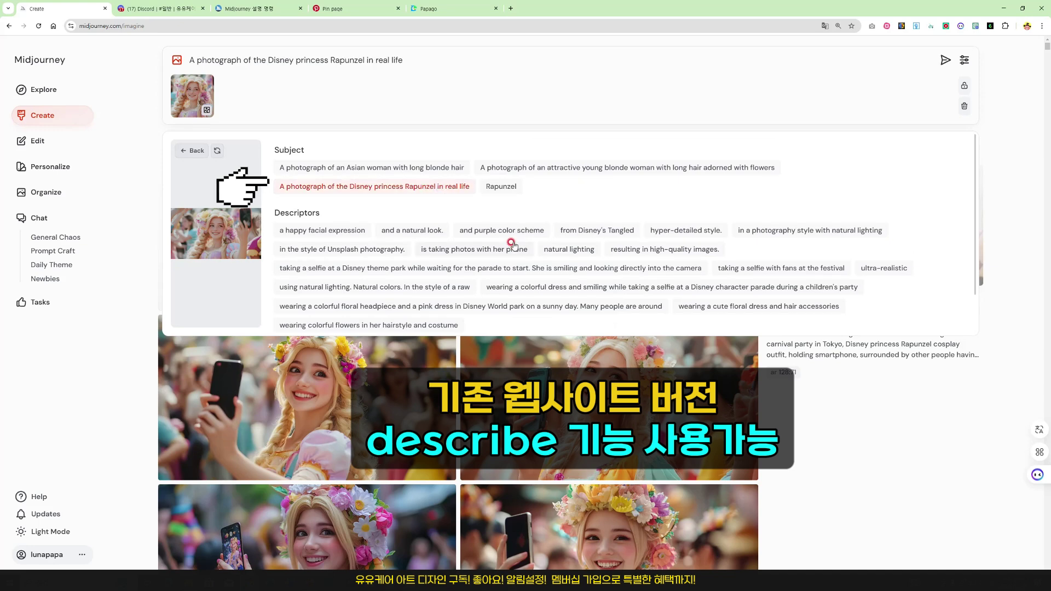
pyautogui.click(501, 230)
pyautogui.click(471, 268)
pyautogui.click(394, 299)
pyautogui.click(507, 300)
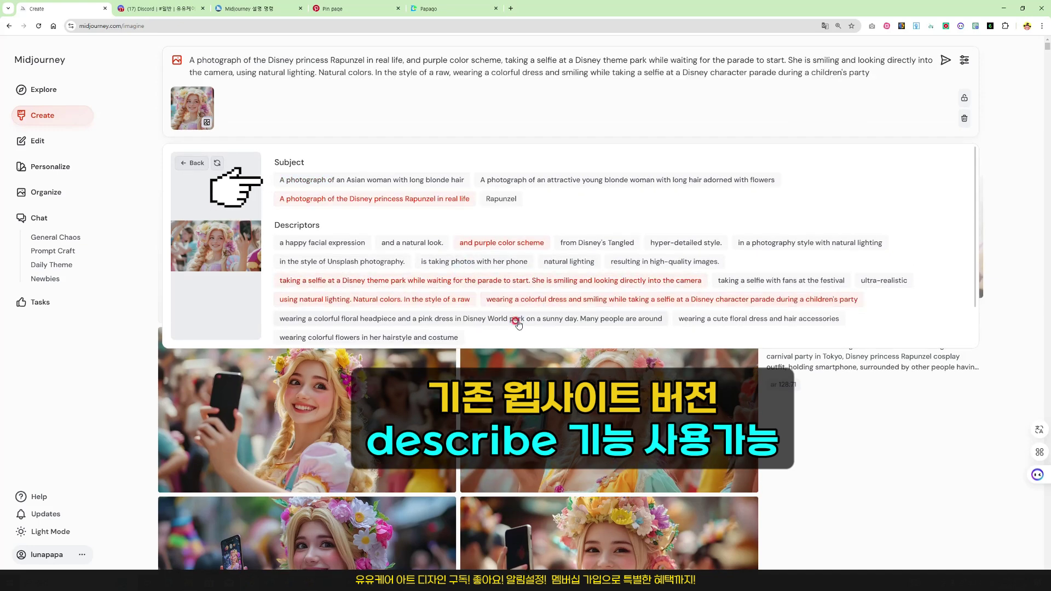
pyautogui.click(505, 330)
pyautogui.scroll(-1, 505, 294)
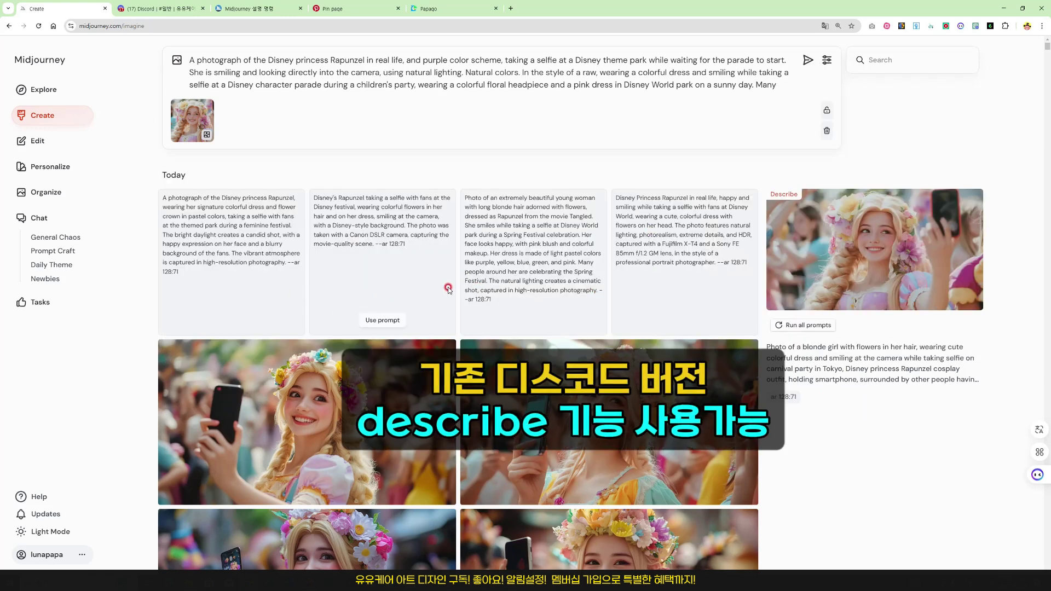
# - Look over the four prompts in the Describe row and clear the text and reference image from the prompt bar
pyautogui.moveTo(184, 205); pyautogui.dragTo(621, 281)
pyautogui.click(469, 198)
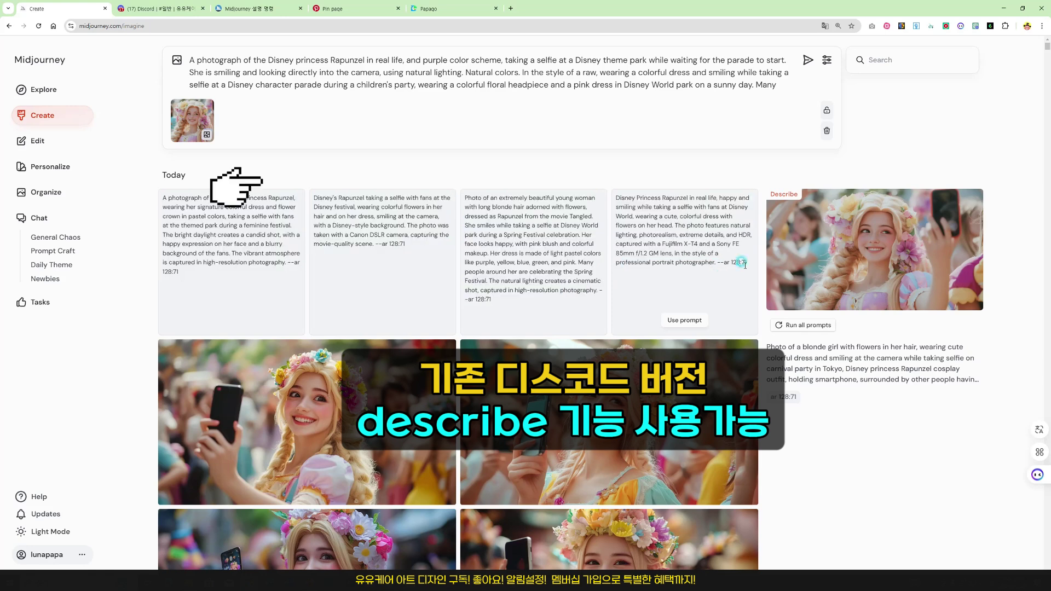
pyautogui.click(949, 137)
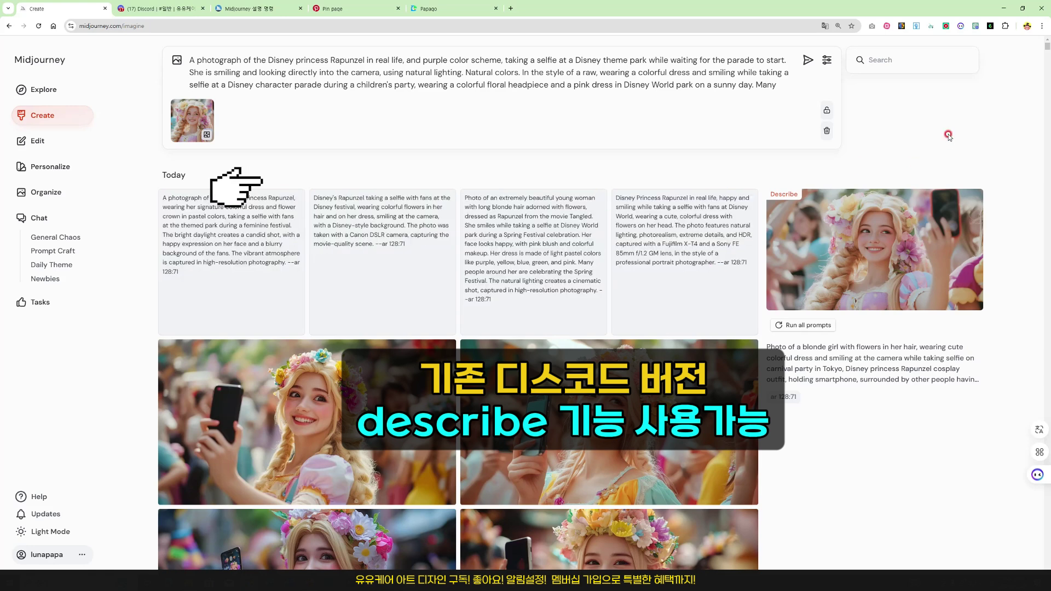
pyautogui.click(216, 248)
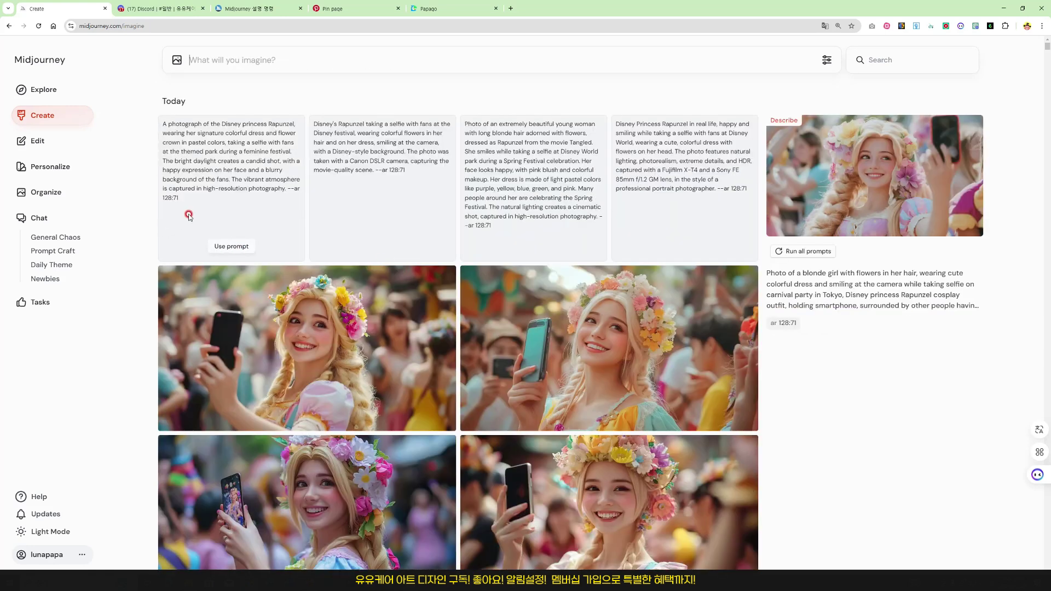
# - Use the fourth described prompt, "Disney Princess Rapunzel in real life, happy and smiling..." with --ar 128:71, and submit it for generation
pyautogui.moveTo(688, 202)
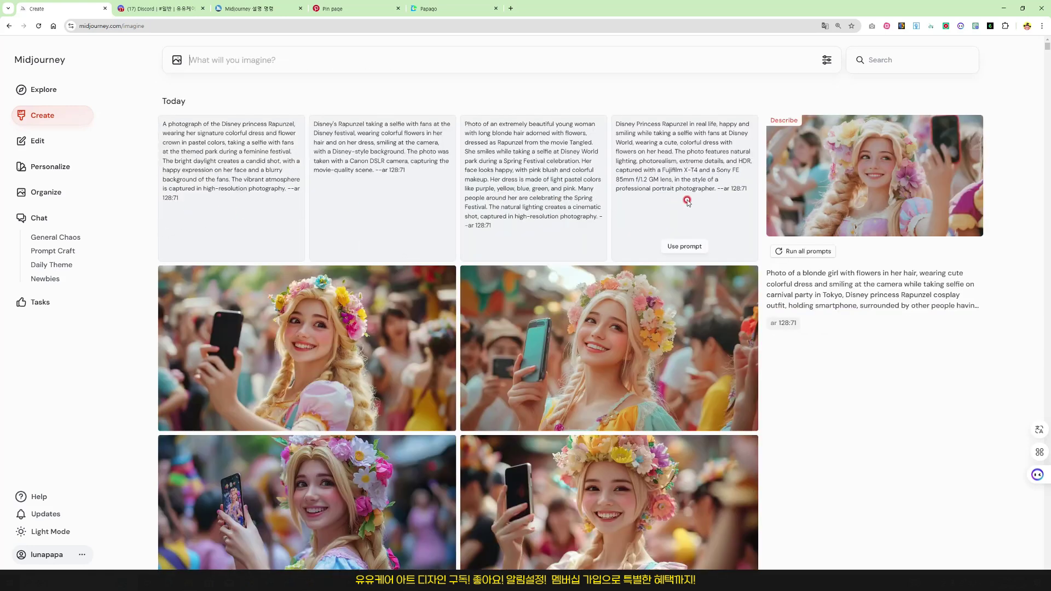
pyautogui.moveTo(263, 212)
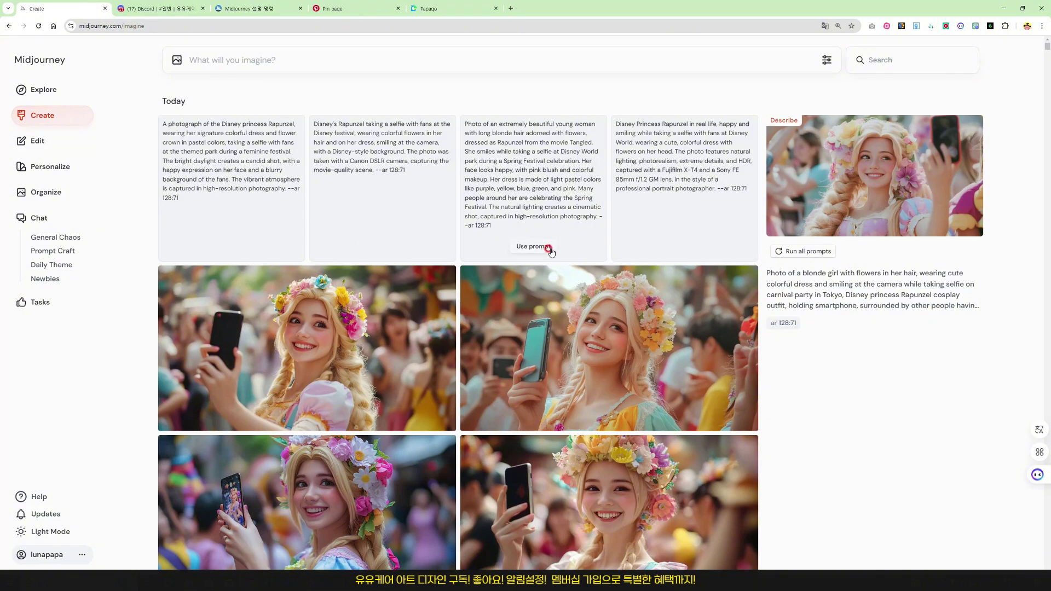
pyautogui.moveTo(671, 249)
pyautogui.click(673, 247)
pyautogui.click(464, 82)
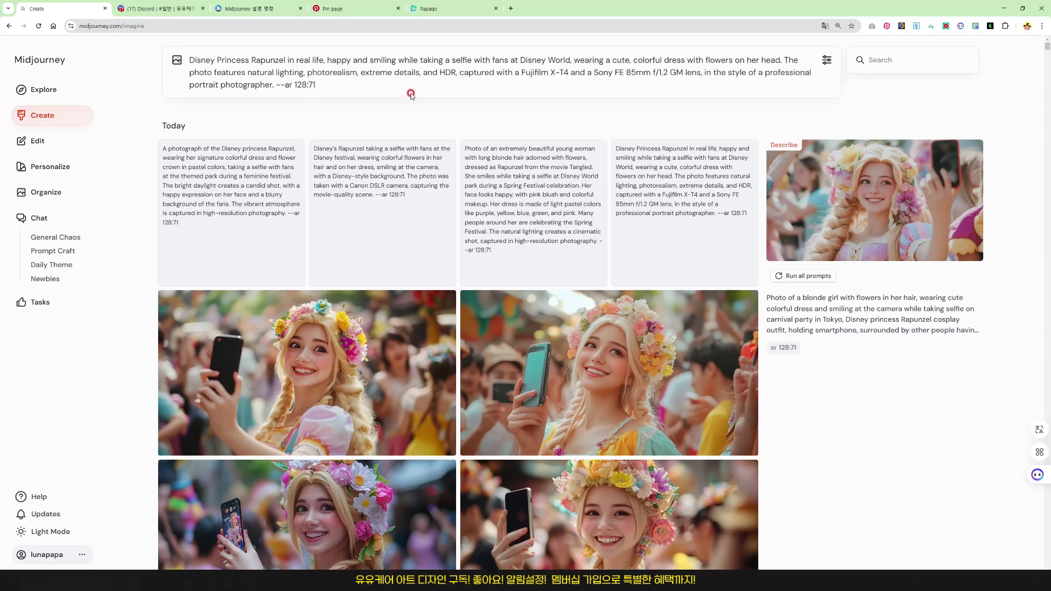
pyautogui.press('Return')
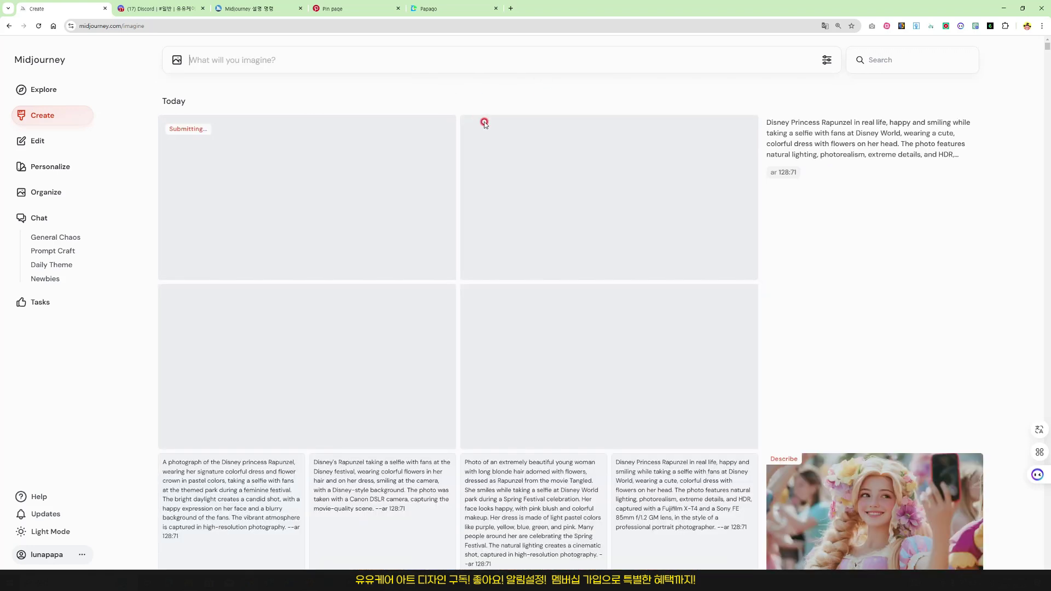
# - Compare the web Describe row with Discord's describe result, its Imagine all option and the image grids generated from its prompts
pyautogui.scroll(-2, 710, 333)
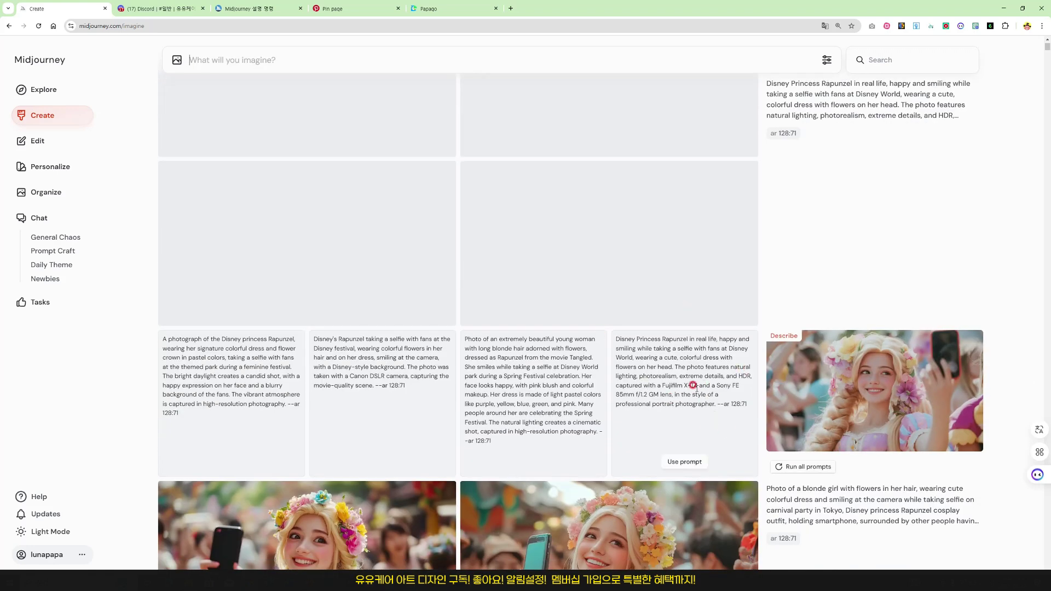
pyautogui.scroll(2, 604, 313)
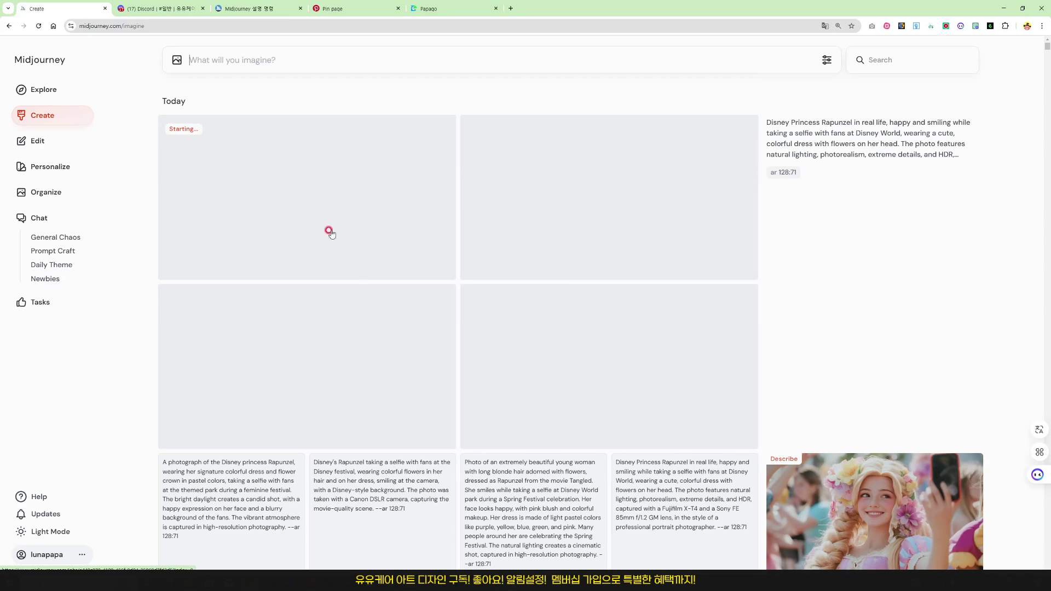
pyautogui.click(159, 9)
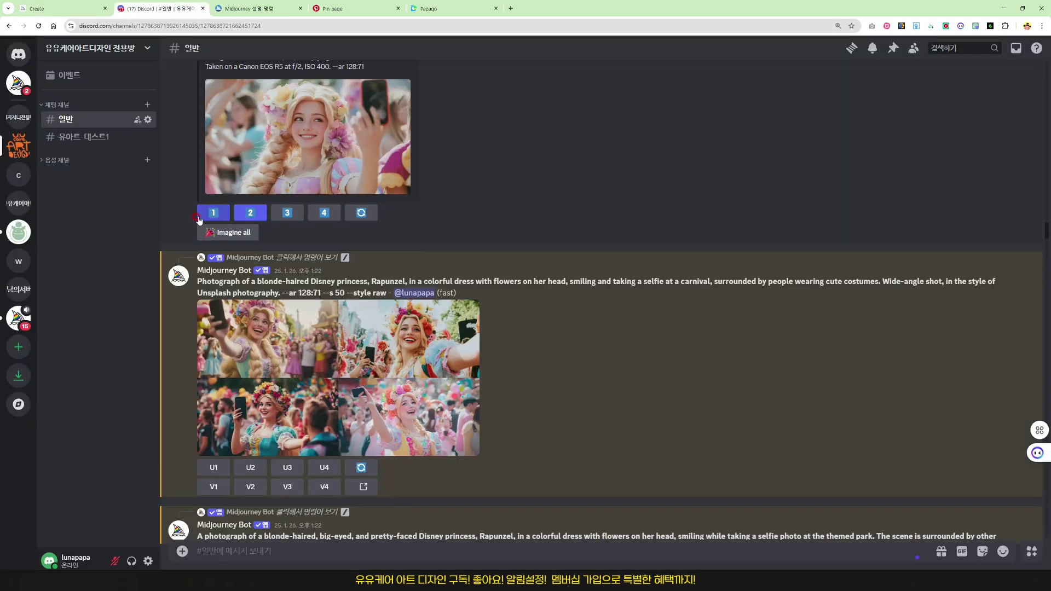
pyautogui.scroll(-3, 347, 185)
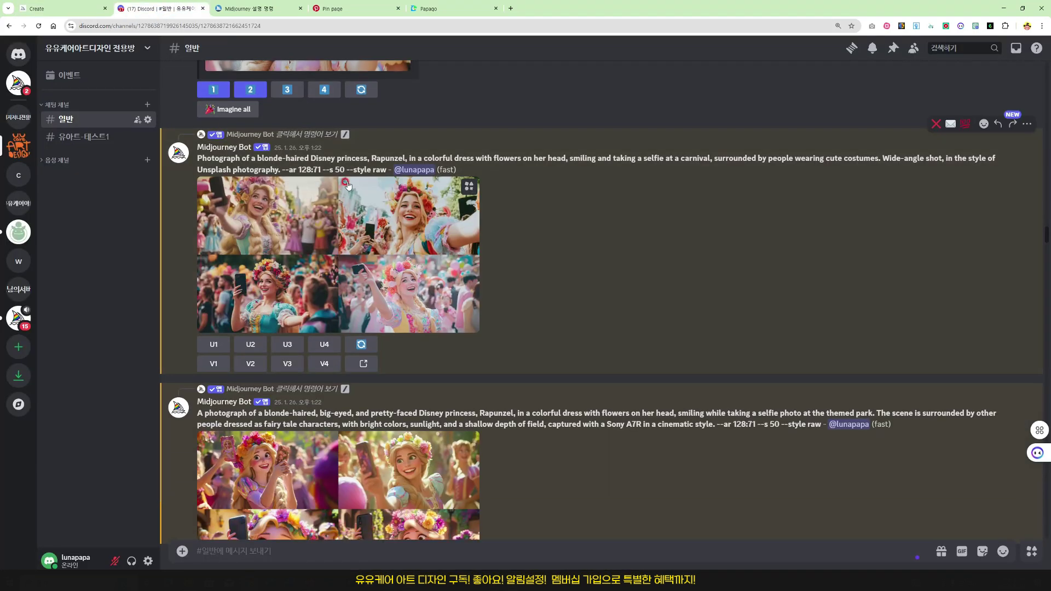
pyautogui.scroll(-4, 399, 317)
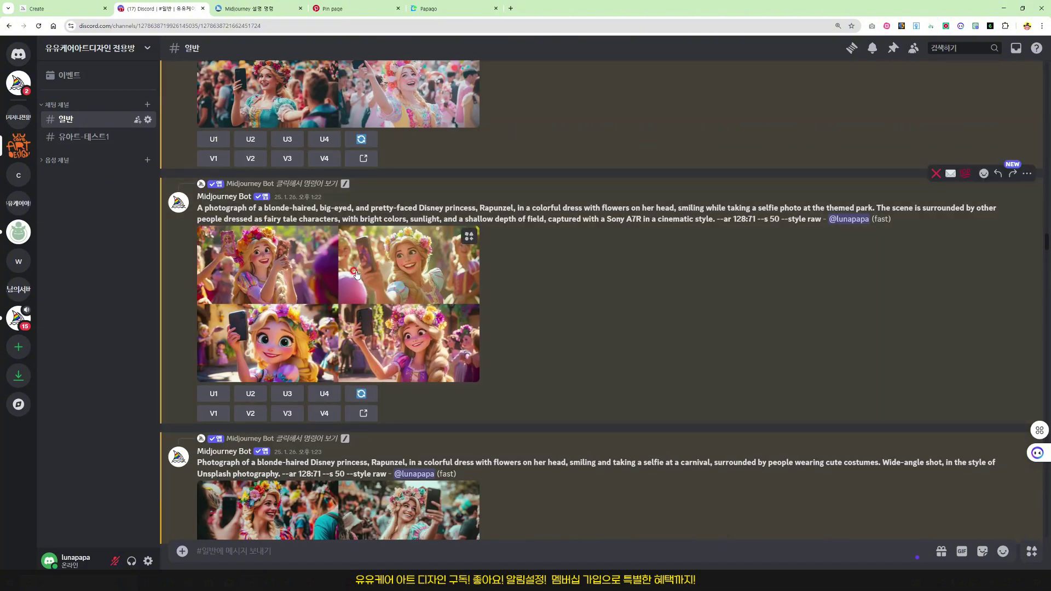
pyautogui.click(61, 8)
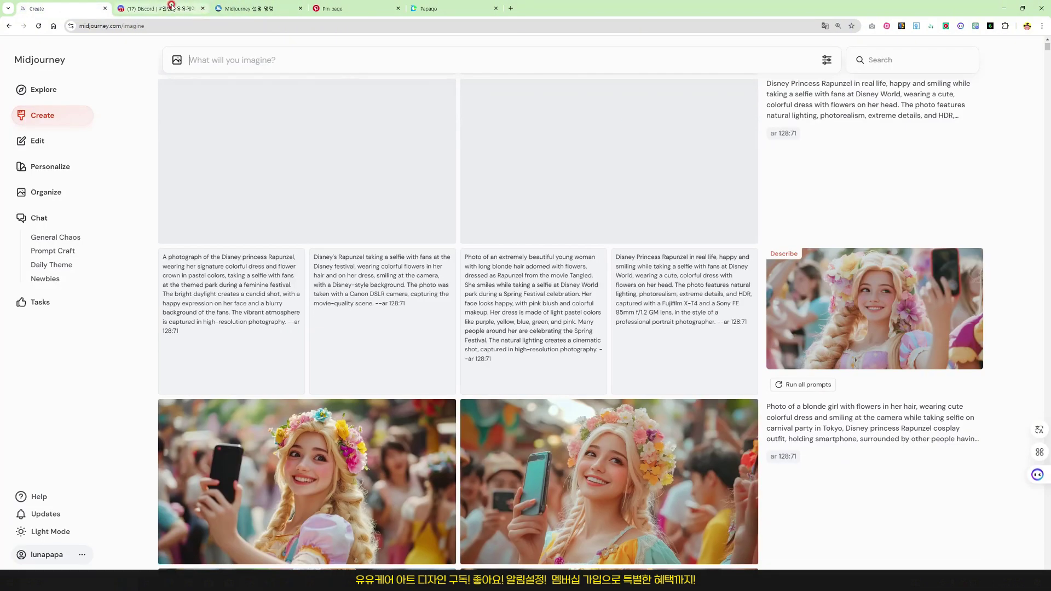
pyautogui.click(186, 8)
pyautogui.scroll(-6, 438, 351)
pyautogui.scroll(10, 438, 349)
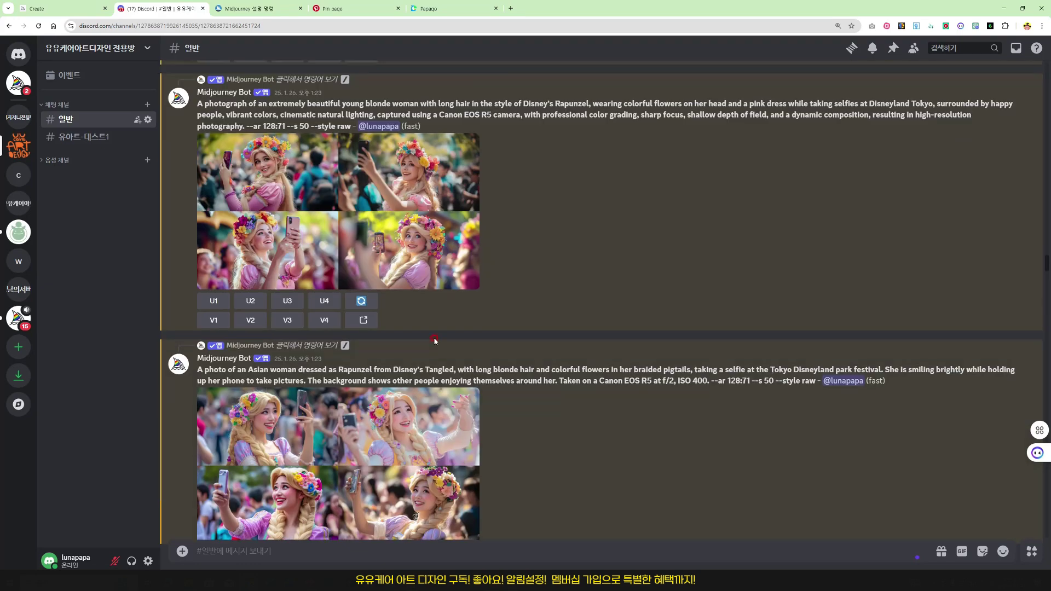
pyautogui.scroll(3, 324, 231)
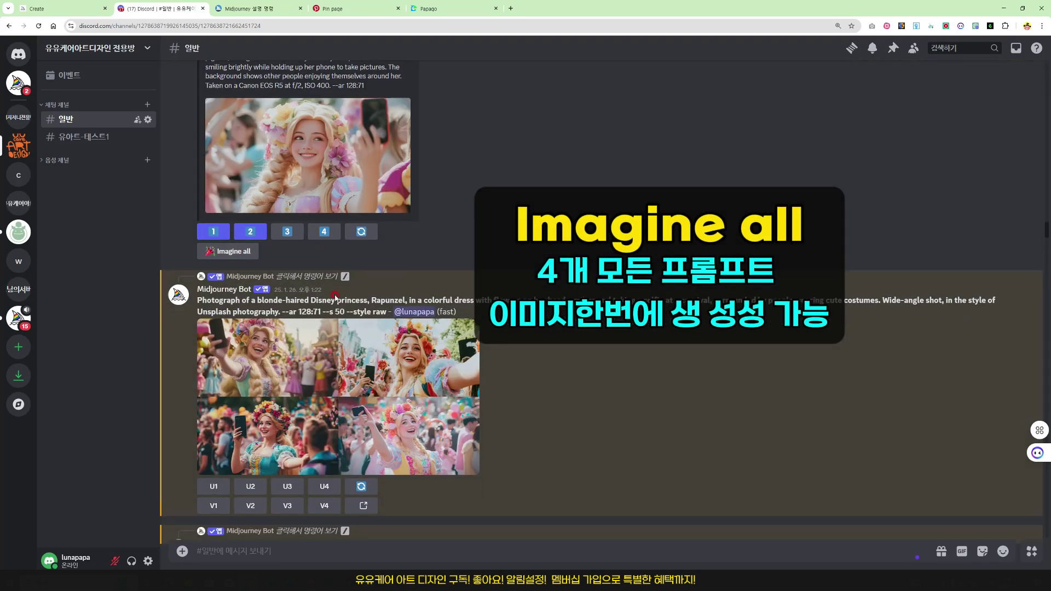
pyautogui.scroll(2, 260, 109)
pyautogui.scroll(-15, 392, 322)
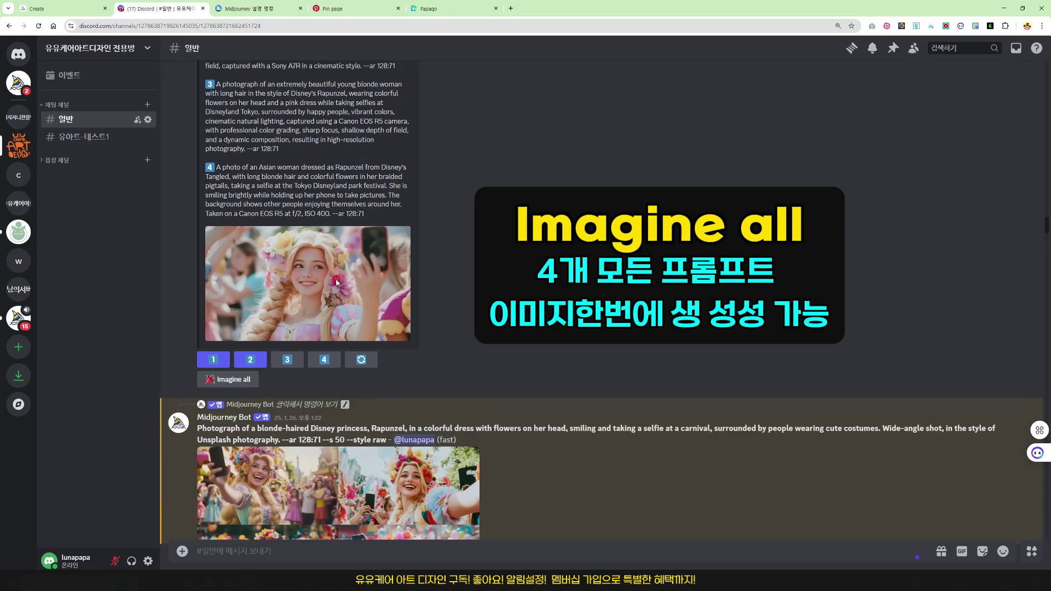
pyautogui.scroll(-2, 392, 321)
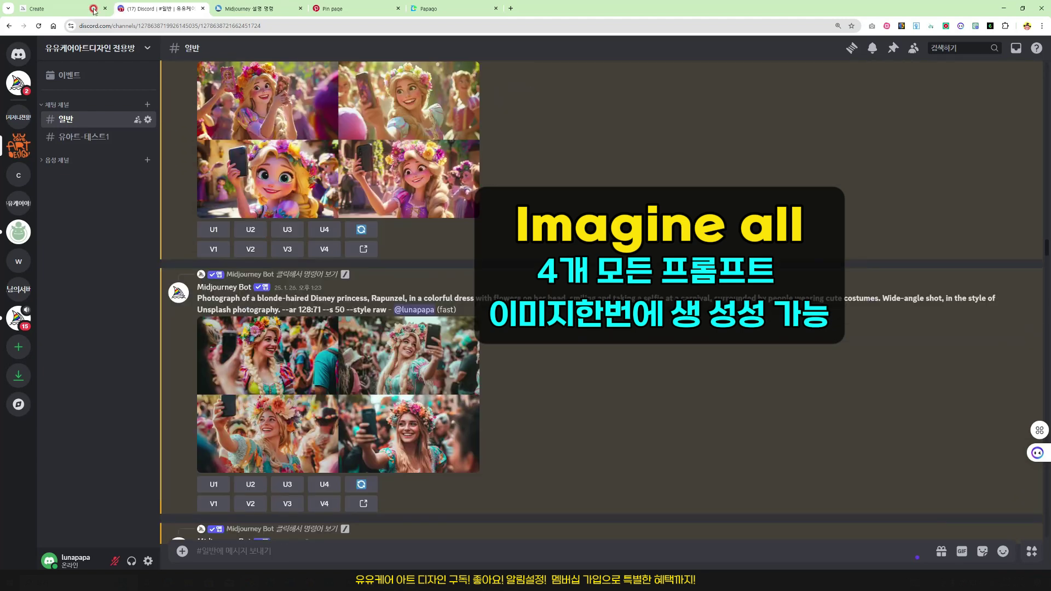
# - Switch back to Midjourney's Create page and run all four described prompts of the Rapunzel image at once
pyautogui.click(94, 10)
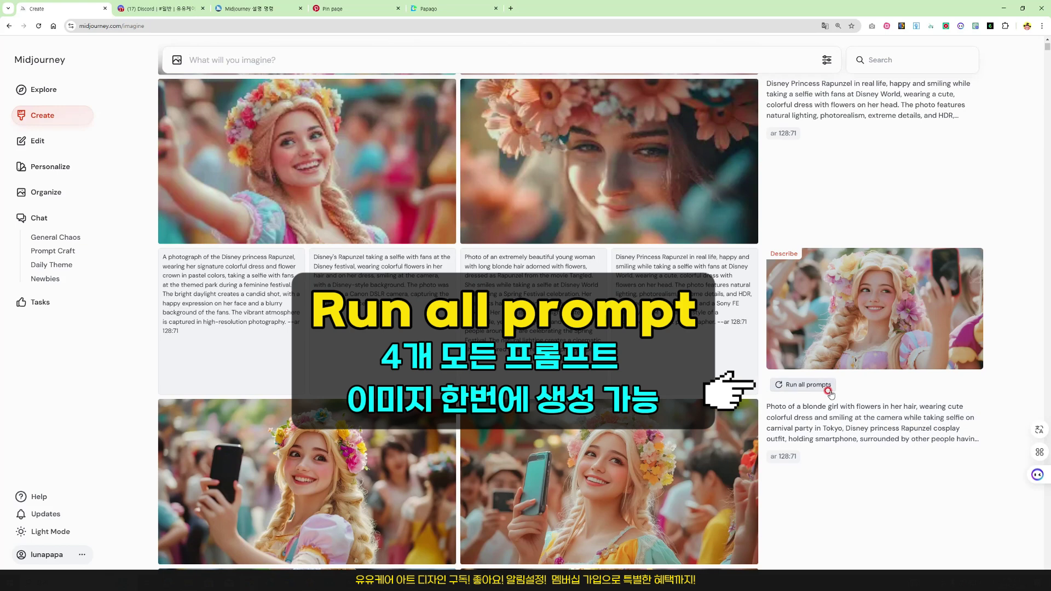
pyautogui.click(819, 386)
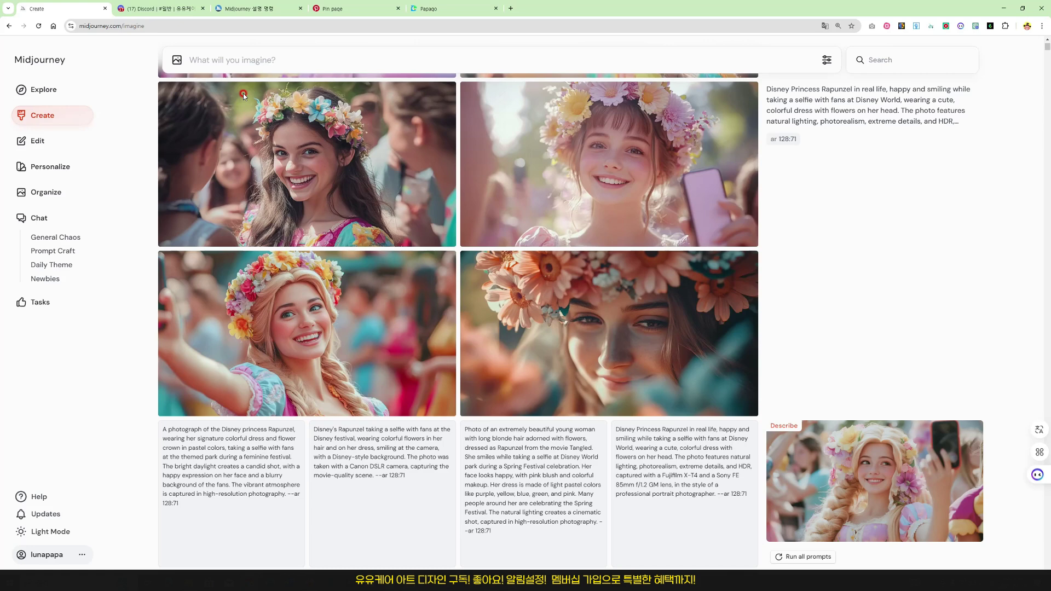
# - Compare the Rapunzel image's Subject and Descriptors phrases with Discord's four-prompt describe result, and close the phrase view
pyautogui.moveTo(658, 393)
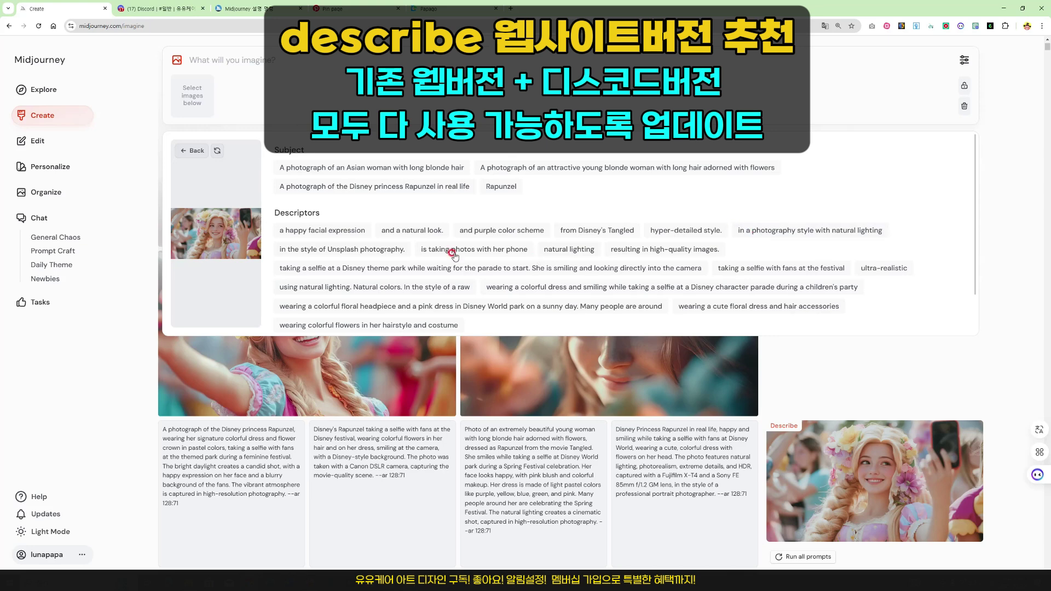
pyautogui.hotkey('ctrl', 'Tab')
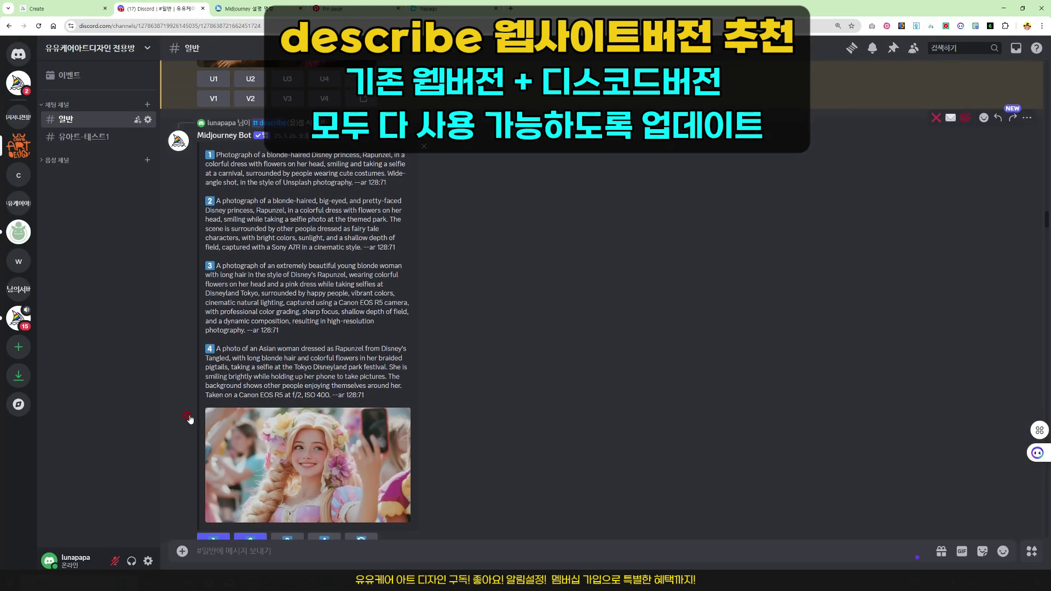
pyautogui.click(78, 9)
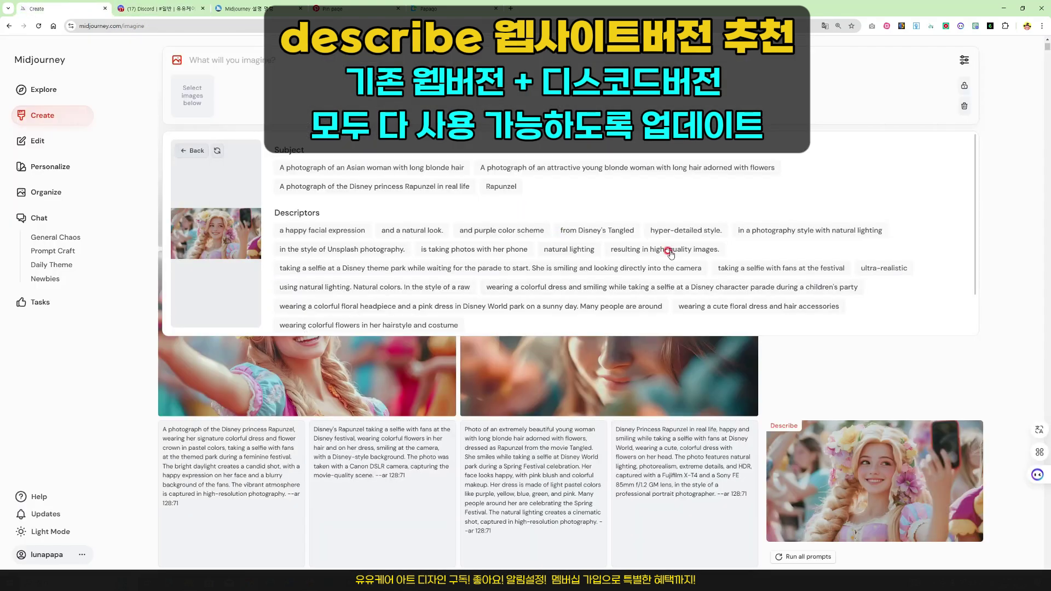
pyautogui.click(912, 380)
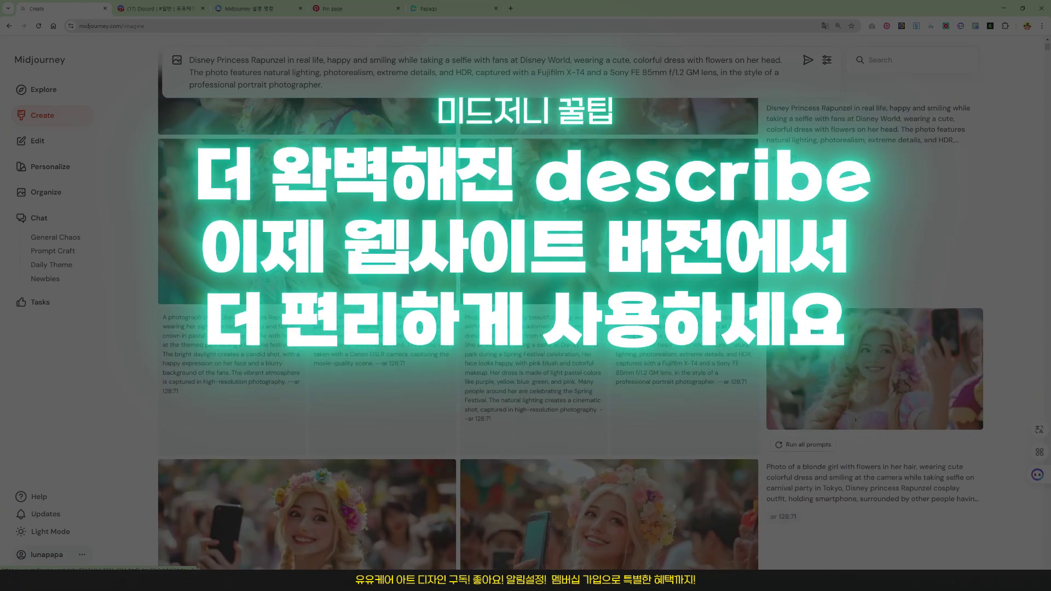
# - View the Describe row's source image enlarged, close it, and look over the row with its four prompts
pyautogui.click(857, 381)
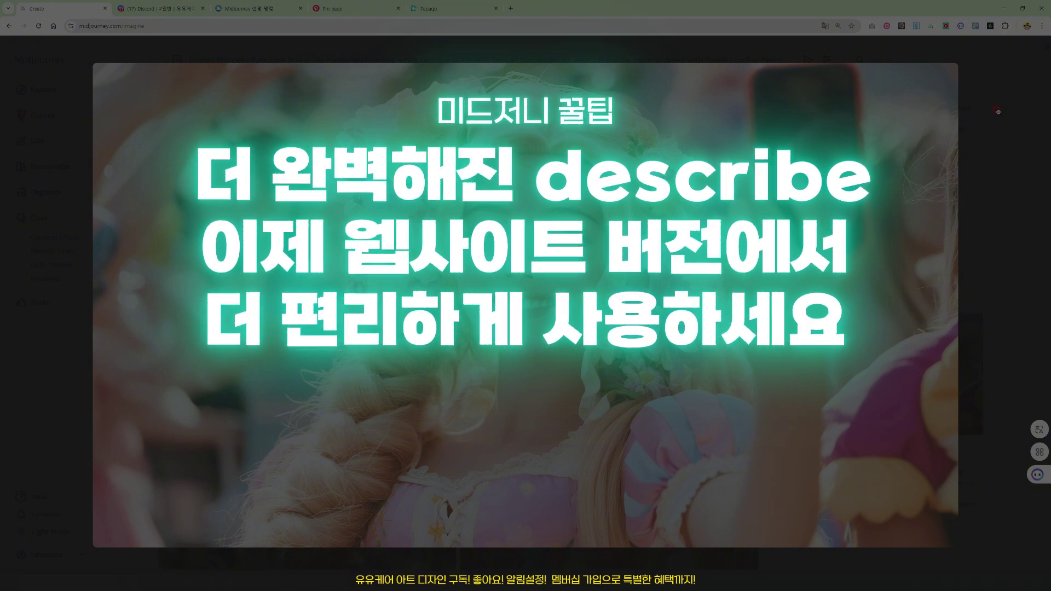
pyautogui.click(923, 143)
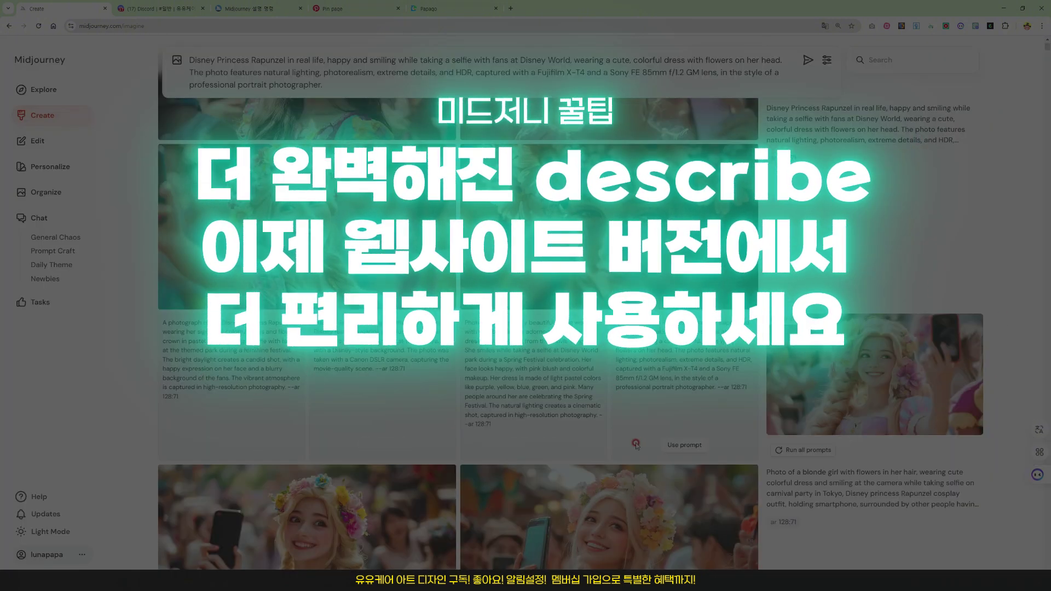
pyautogui.moveTo(150, 288); pyautogui.dragTo(1006, 478)
pyautogui.press('Escape')
# - Clear the Disney Princess Rapunzel text from the prompt bar
pyautogui.scroll(-5, 721, 94)
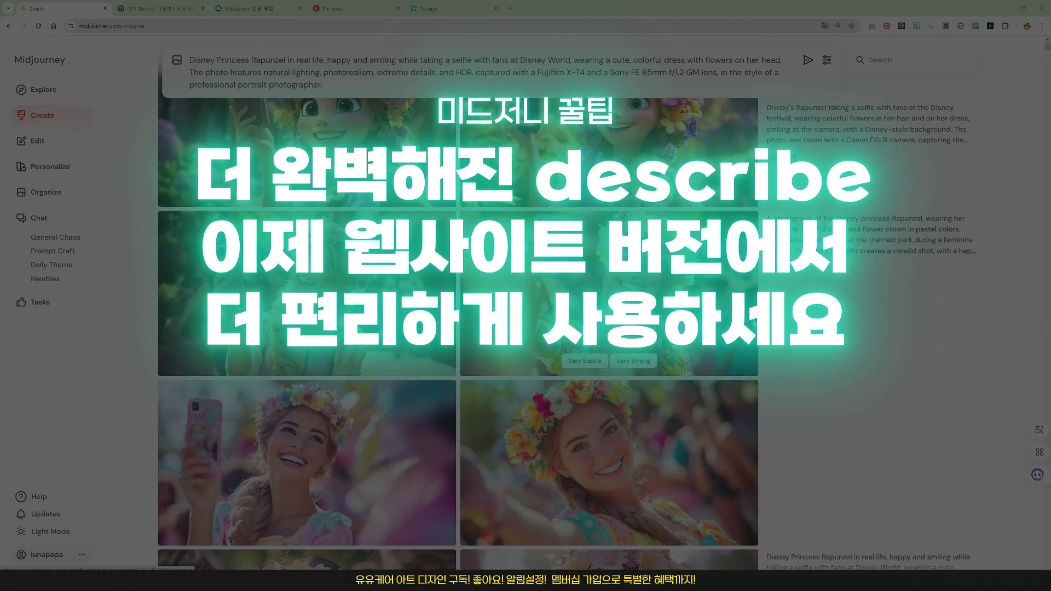
pyautogui.hotkey('ctrl', 'a')
pyautogui.press('BackSpace')
# - Review the Rapunzel images generated from the four described prompts and open one of them enlarged
pyautogui.scroll(-6, 811, 214)
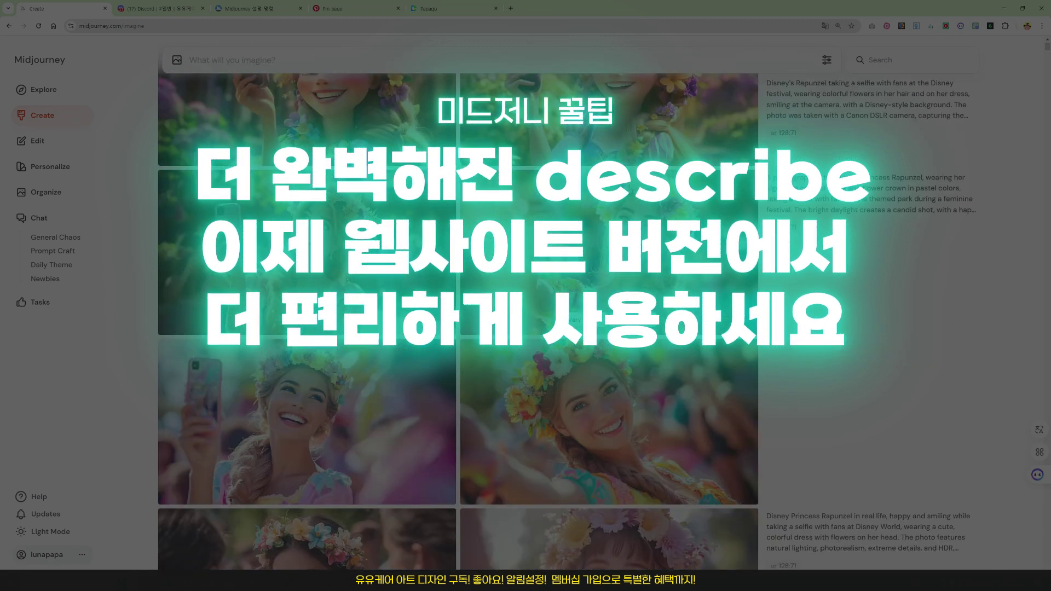
pyautogui.scroll(-4, 790, 378)
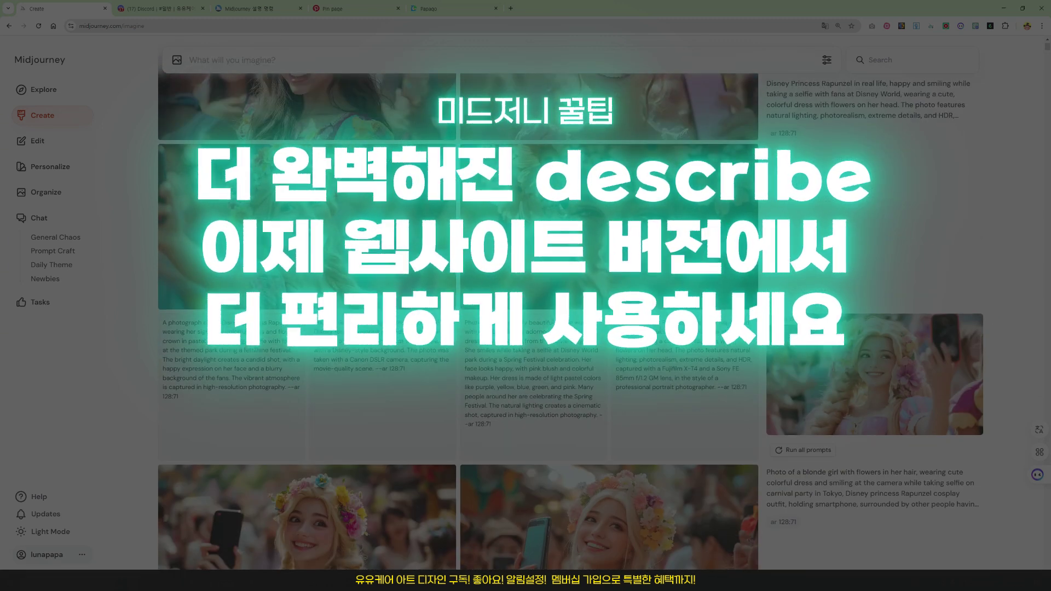
pyautogui.moveTo(141, 289); pyautogui.dragTo(998, 478)
pyautogui.scroll(10, 457, 323)
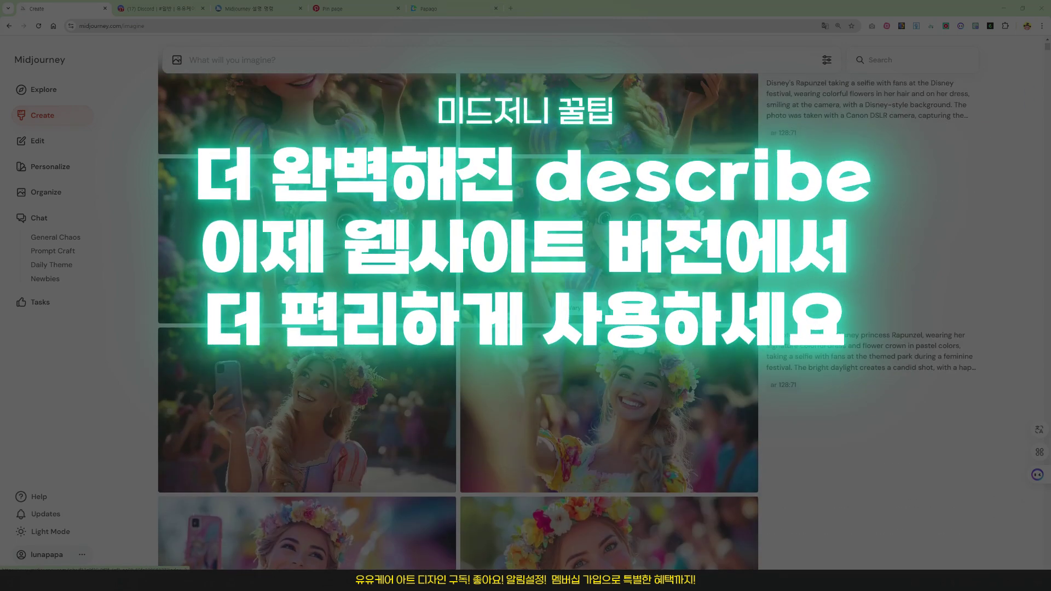
pyautogui.scroll(5, 457, 323)
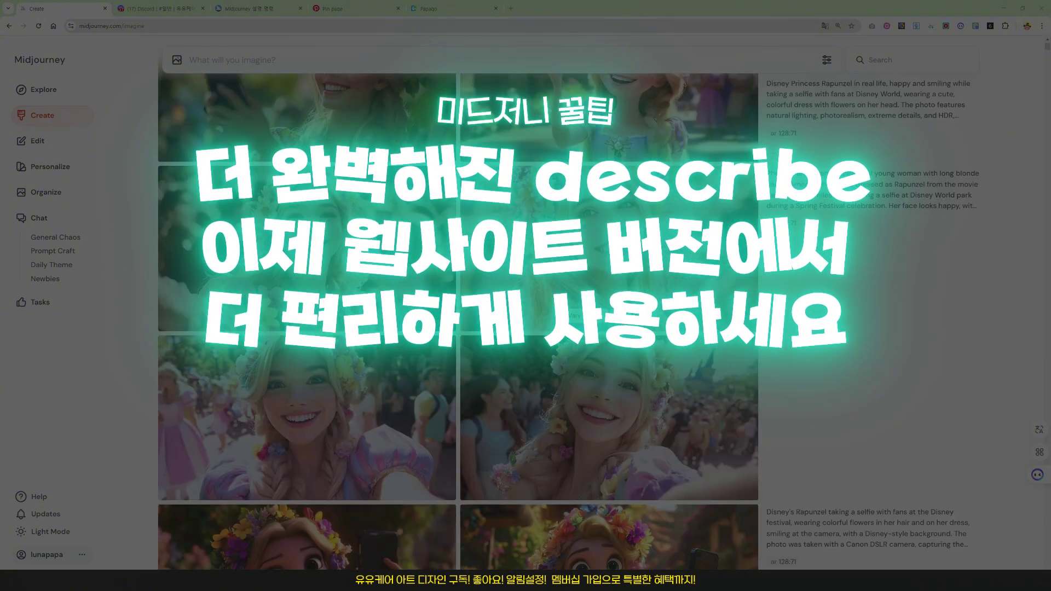
pyautogui.click(307, 416)
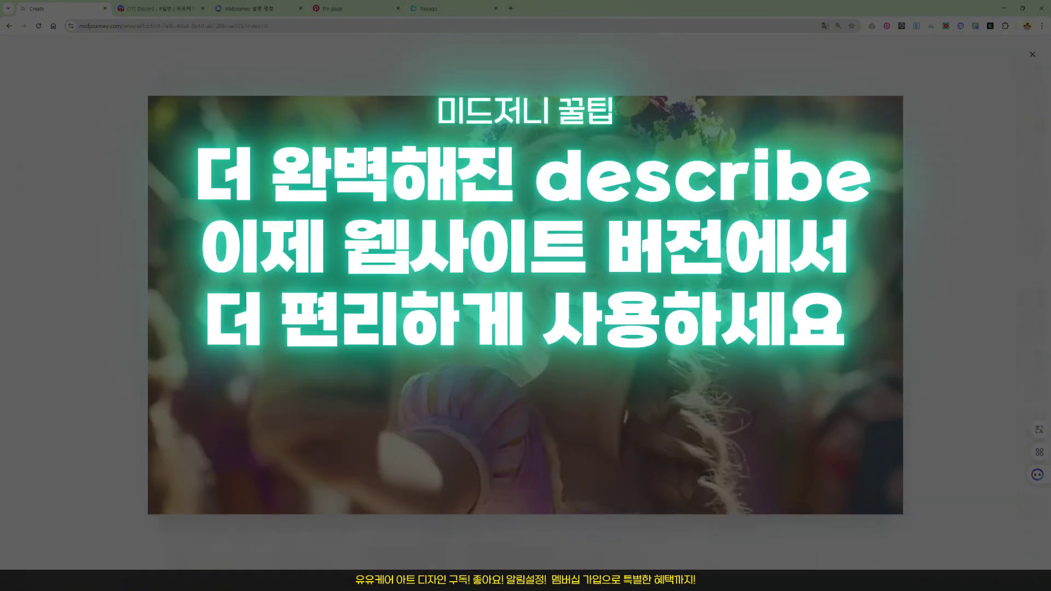
# - Browse the enlarged Rapunzel images generated from the described prompts one after another, and close the enlarged view
pyautogui.press('Right')
pyautogui.press('Right')
pyautogui.press('Right')
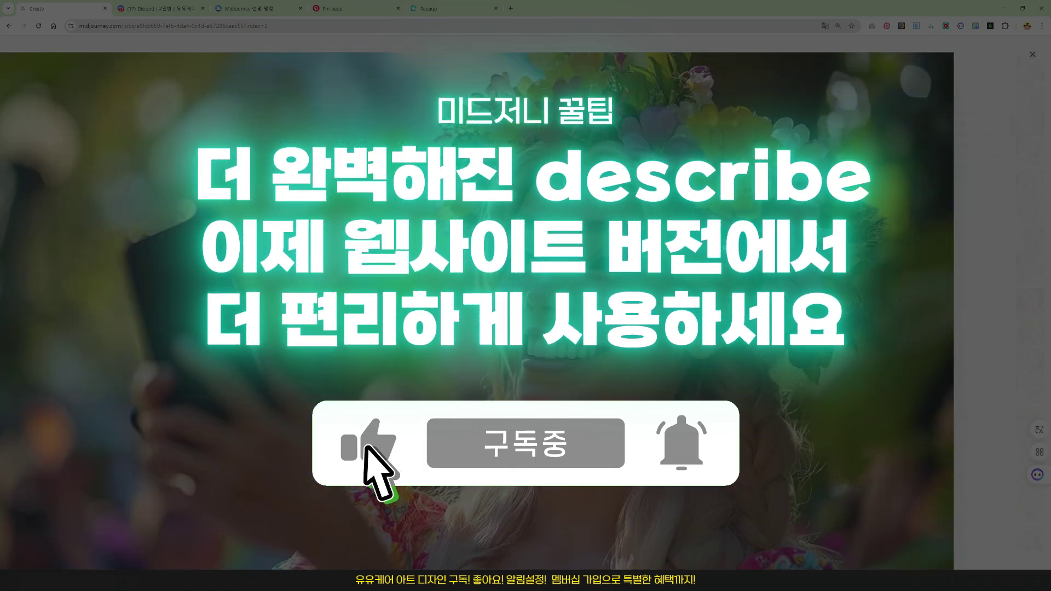
pyautogui.press('Right')
pyautogui.press('Right')
pyautogui.press('Right')
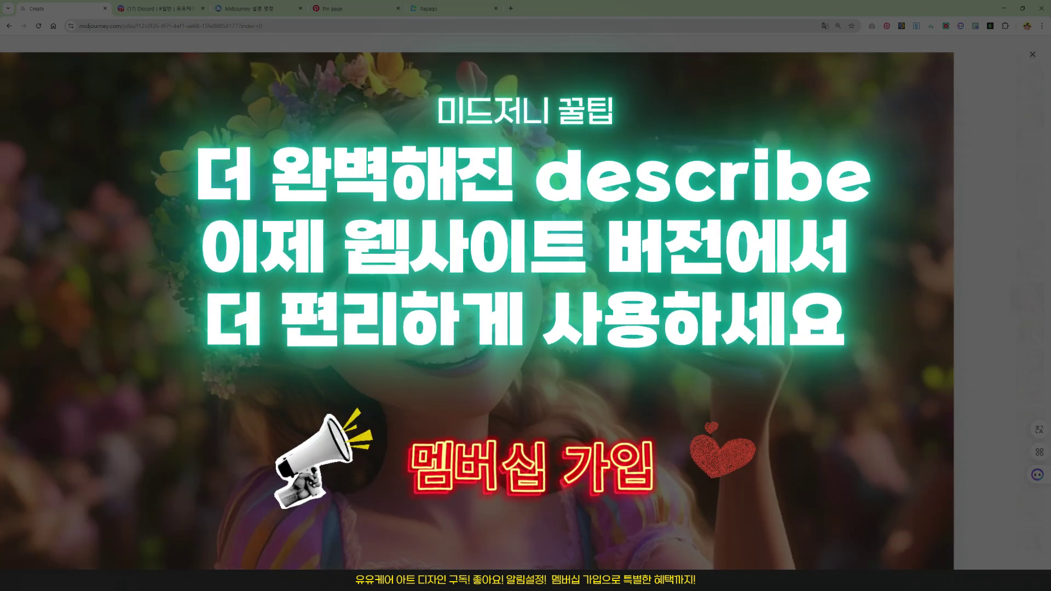
pyautogui.press('Right')
pyautogui.press('Right')
pyautogui.press('Right')
pyautogui.press('Right')
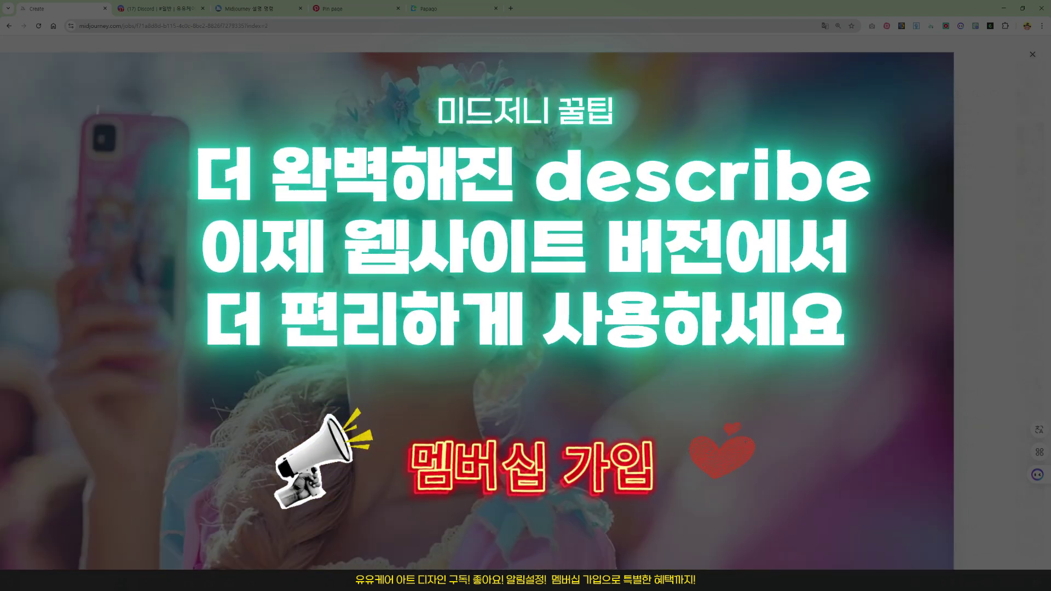
pyautogui.press('Right')
pyautogui.press('Right')
pyautogui.press('Right')
pyautogui.press('Right')
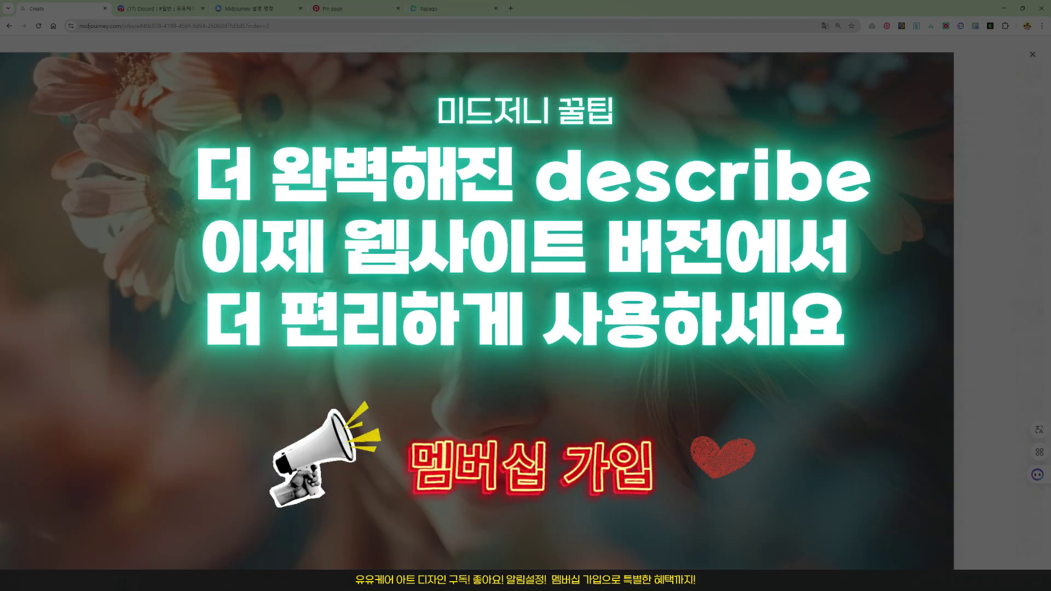
pyautogui.press('Right')
pyautogui.press('Right')
pyautogui.press('Right')
pyautogui.press('Right')
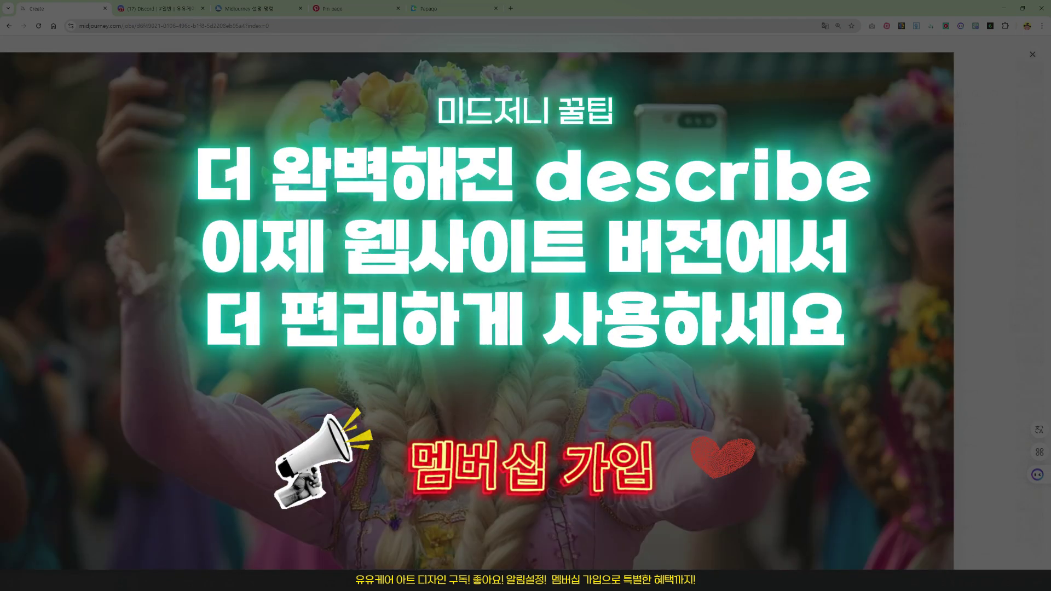
pyautogui.press('Right')
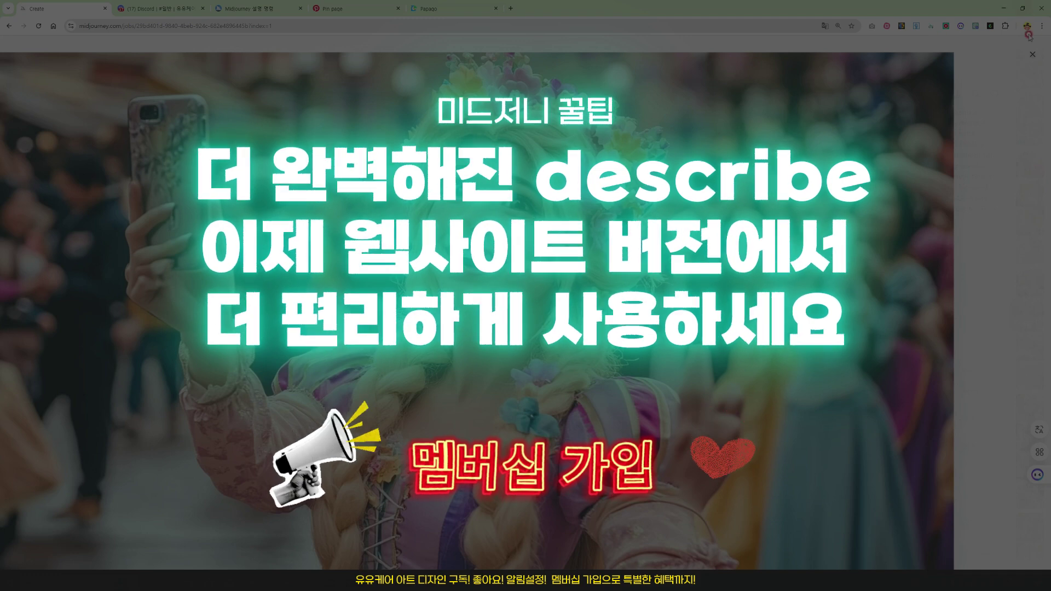
pyautogui.click(1032, 55)
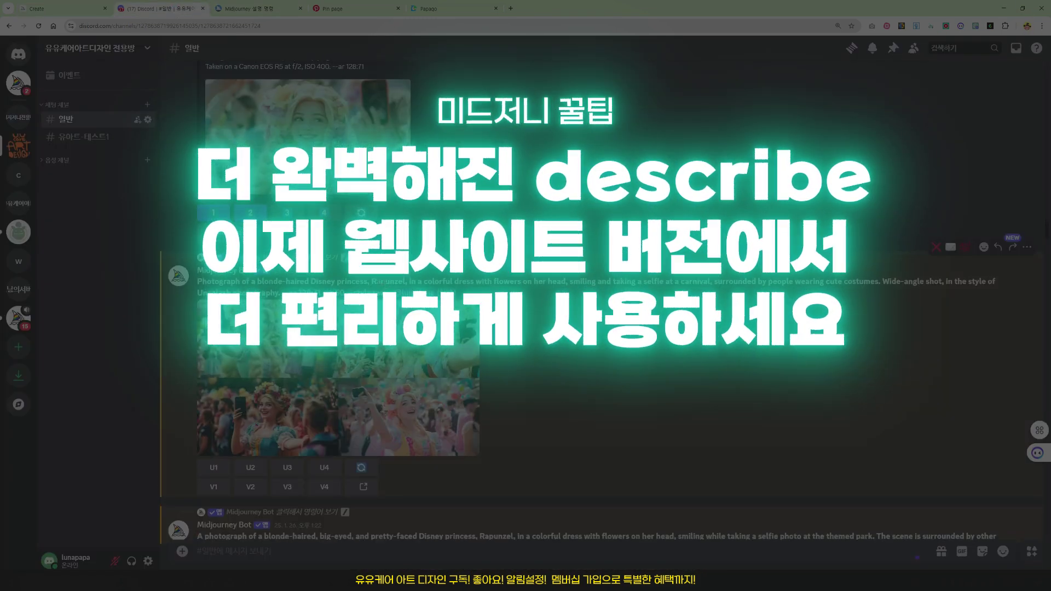
# - Switch to Discord and look back at the describe result with the four Rapunzel prompts
pyautogui.scroll(5, 256, 168)
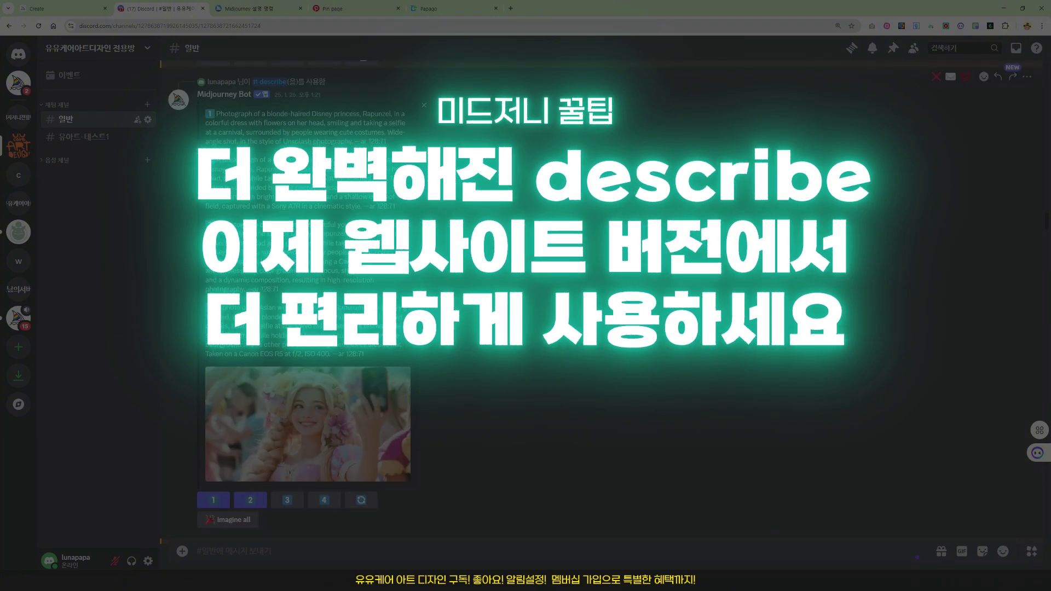